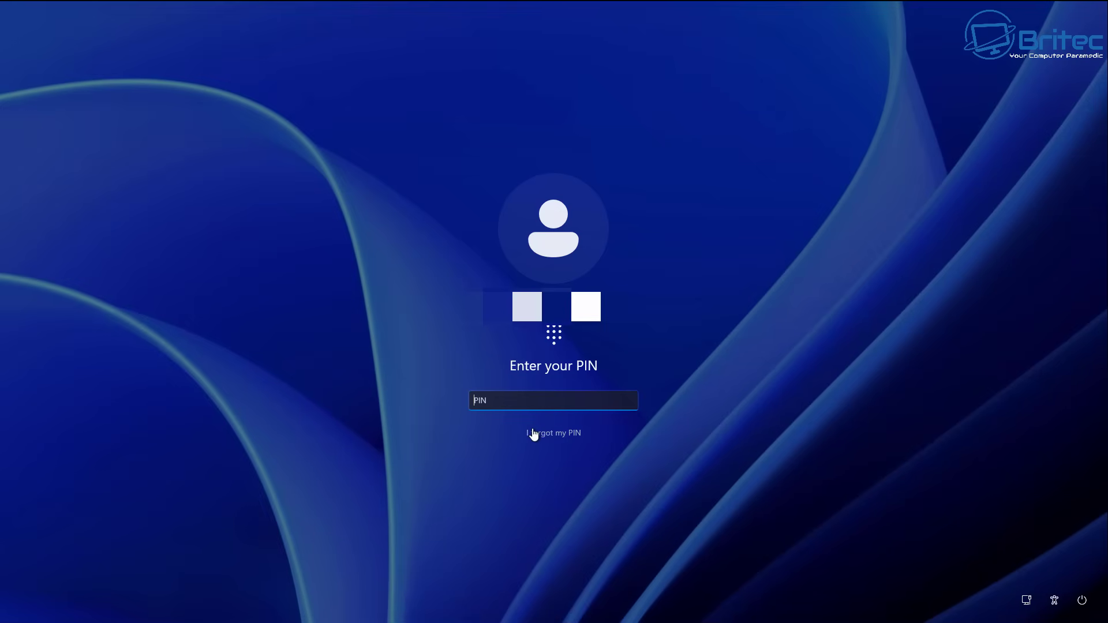
- Submit a PIN at the Windows sign-in screen and dismiss the incorrect-PIN message
type("1234")
key("Return")
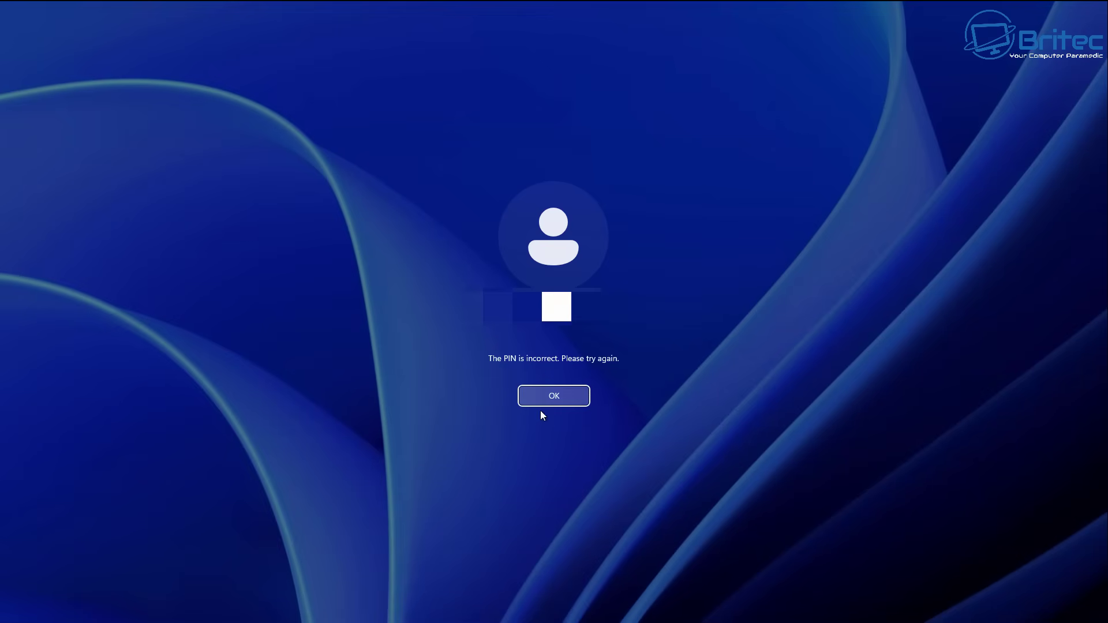
left_click(543, 401)
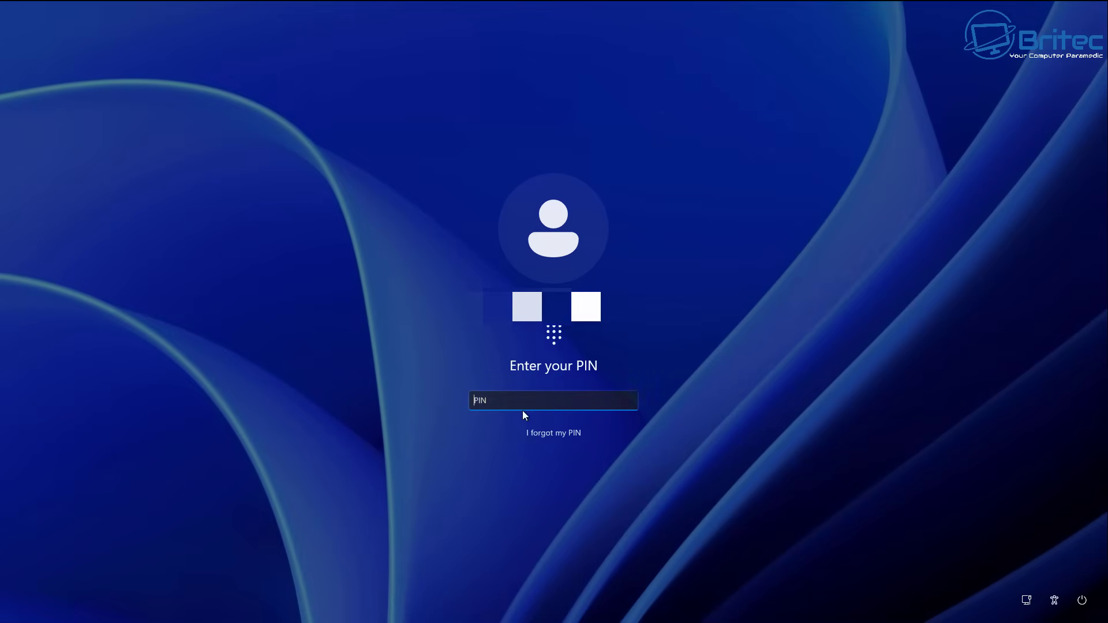
- Try 'I forgot my PIN', enter a PIN again, and dismiss the second rejection
left_click(563, 434)
type("1234")
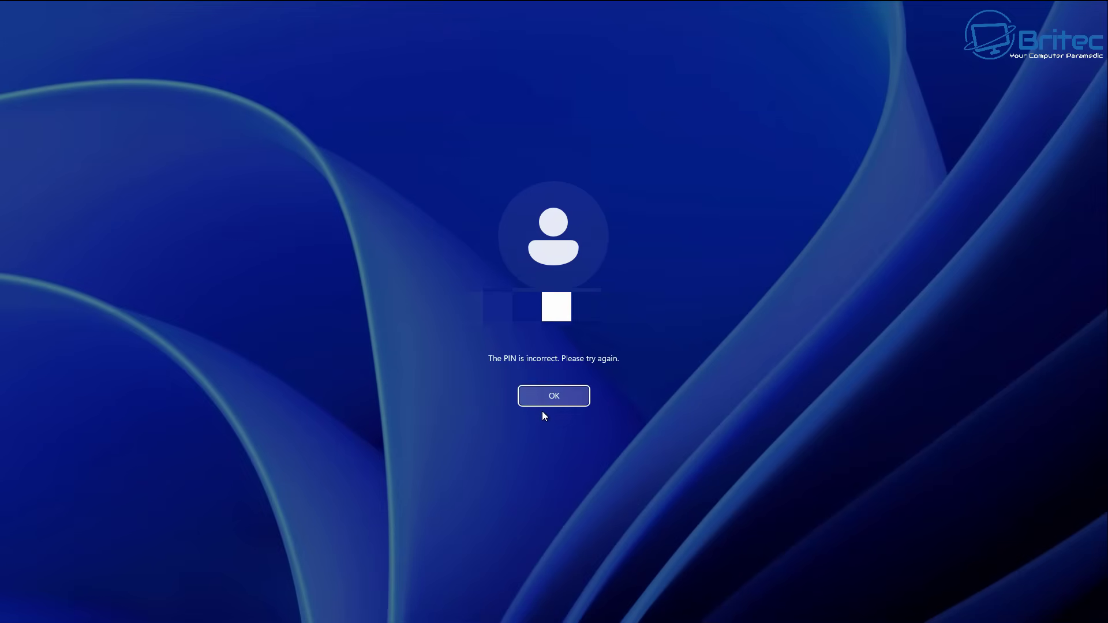
left_click(542, 404)
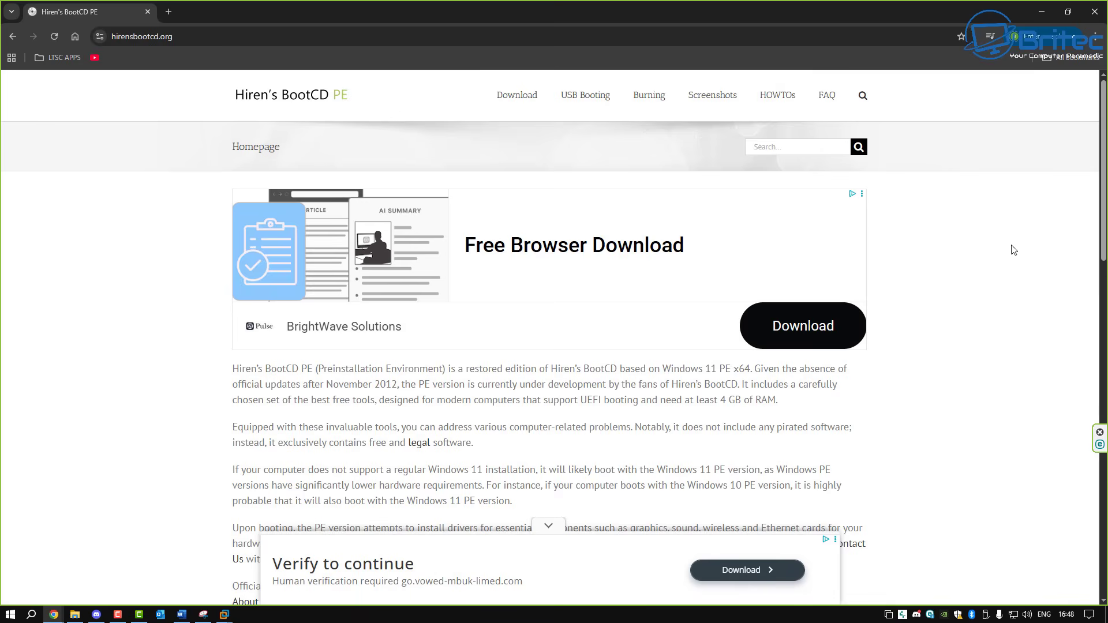
- Scroll the Hiren's BootCD PE download page to the HBCD_PE_x64.iso (3.06 GB) entry, then minimise Chrome
left_click(516, 102)
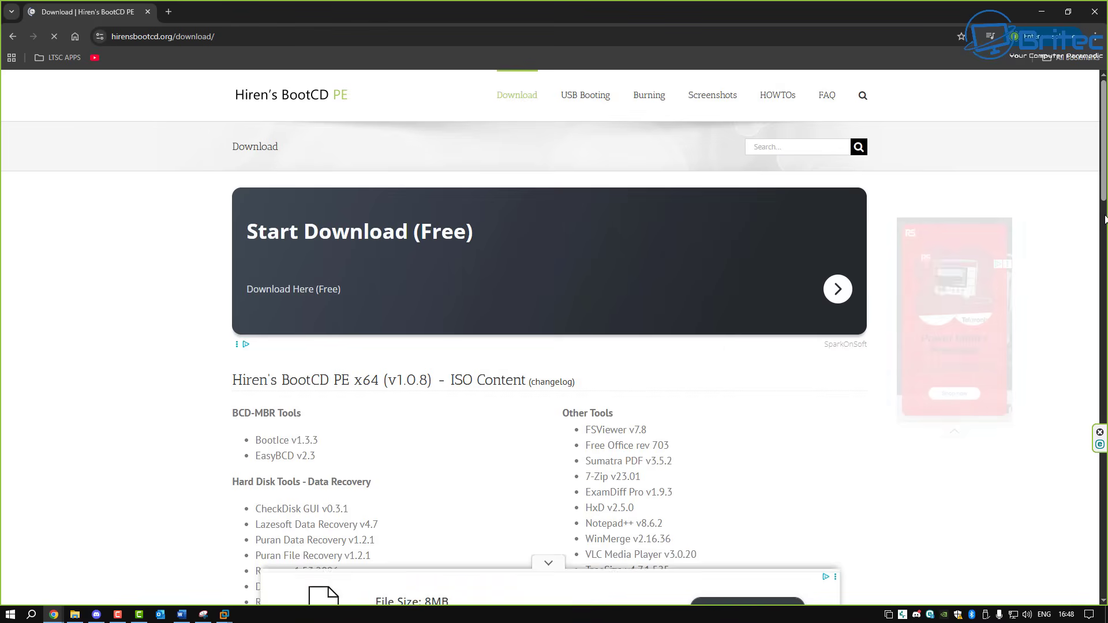
left_click_drag(1106, 219, 1106, 524)
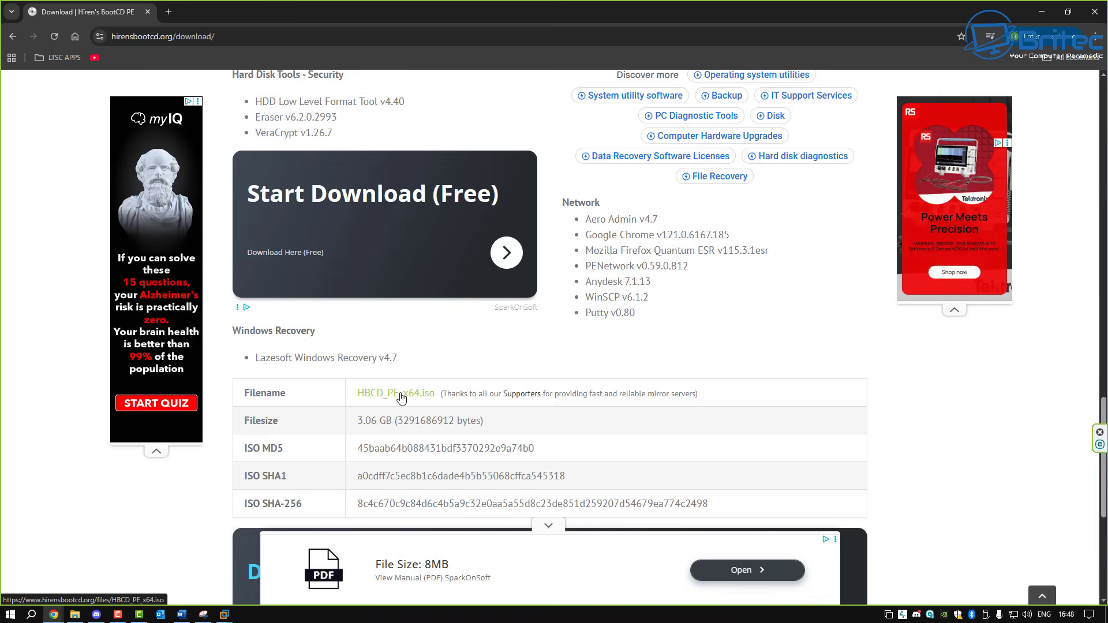
left_click(1041, 12)
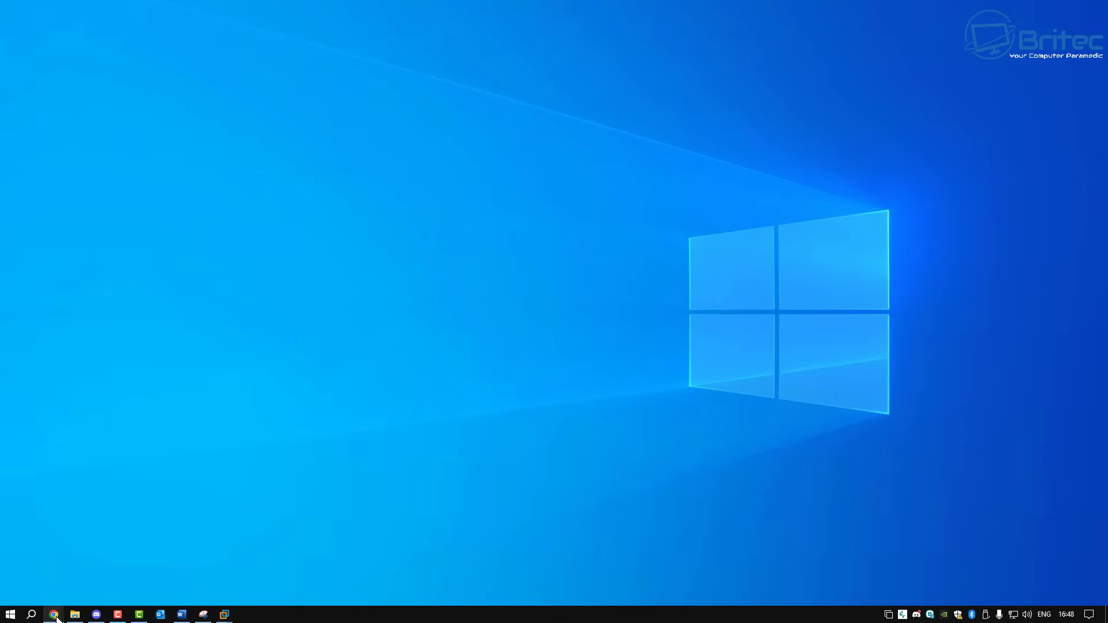
- Open a new Chrome window from the taskbar and Google 'rufus'
right_click(53, 614)
left_click(61, 558)
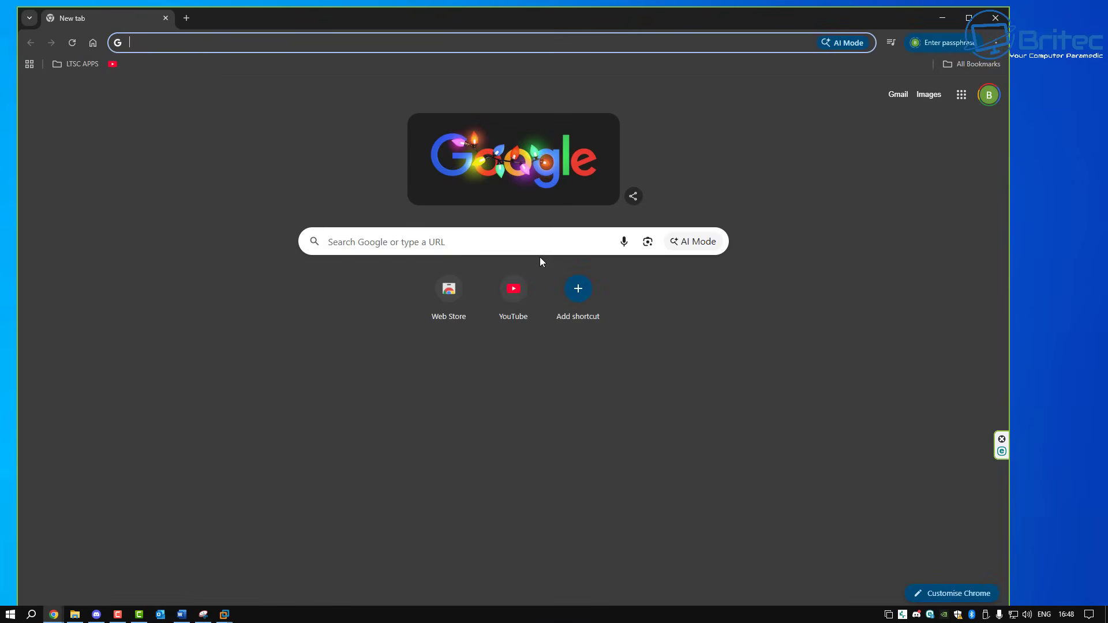
type("rufus")
key("Return")
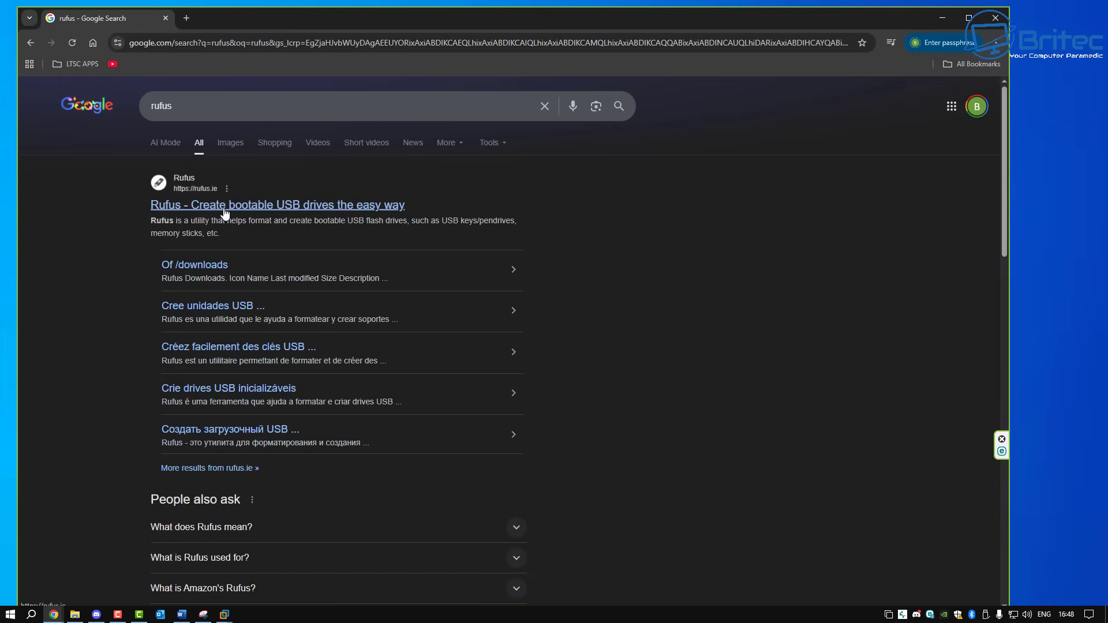
- Open the rufus.ie 'Of /downloads' listing and decline the site's data consent request
left_click(207, 267)
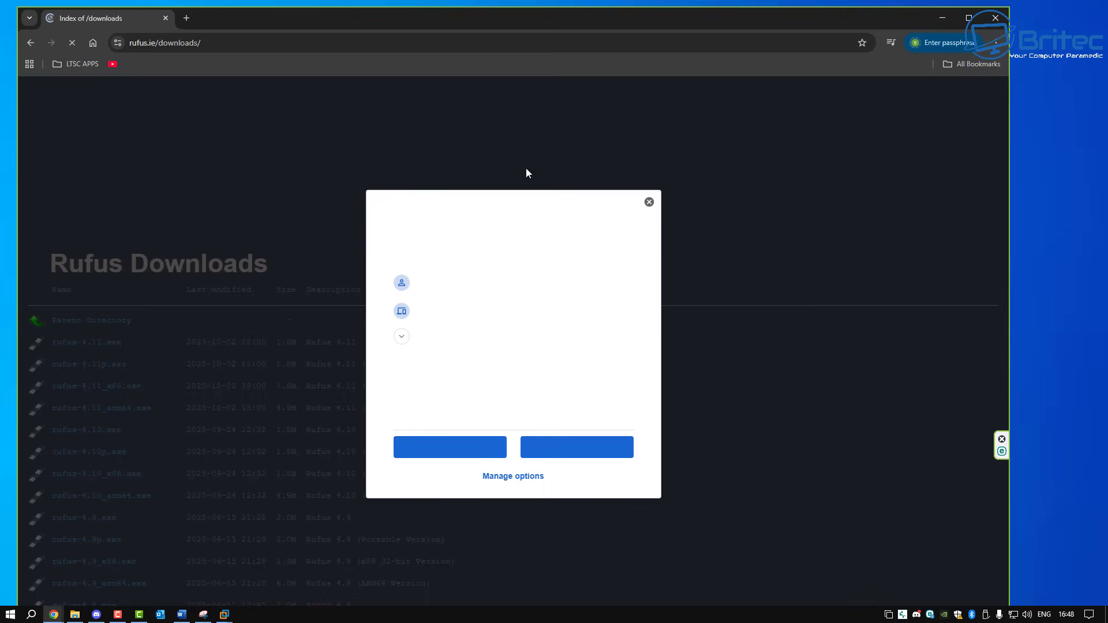
left_click(969, 18)
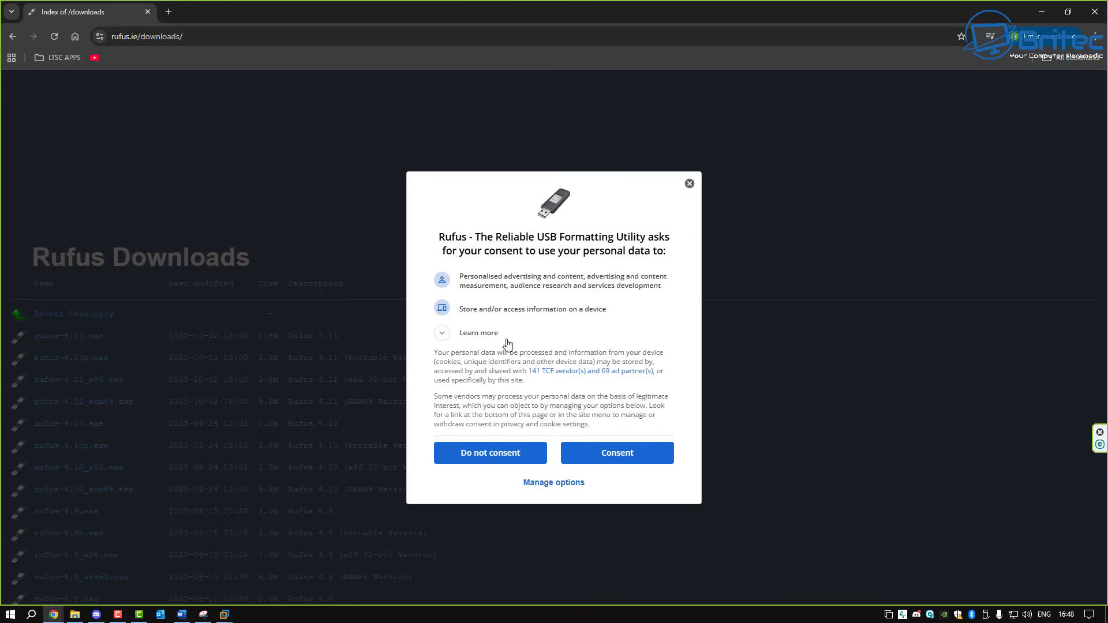
left_click(494, 461)
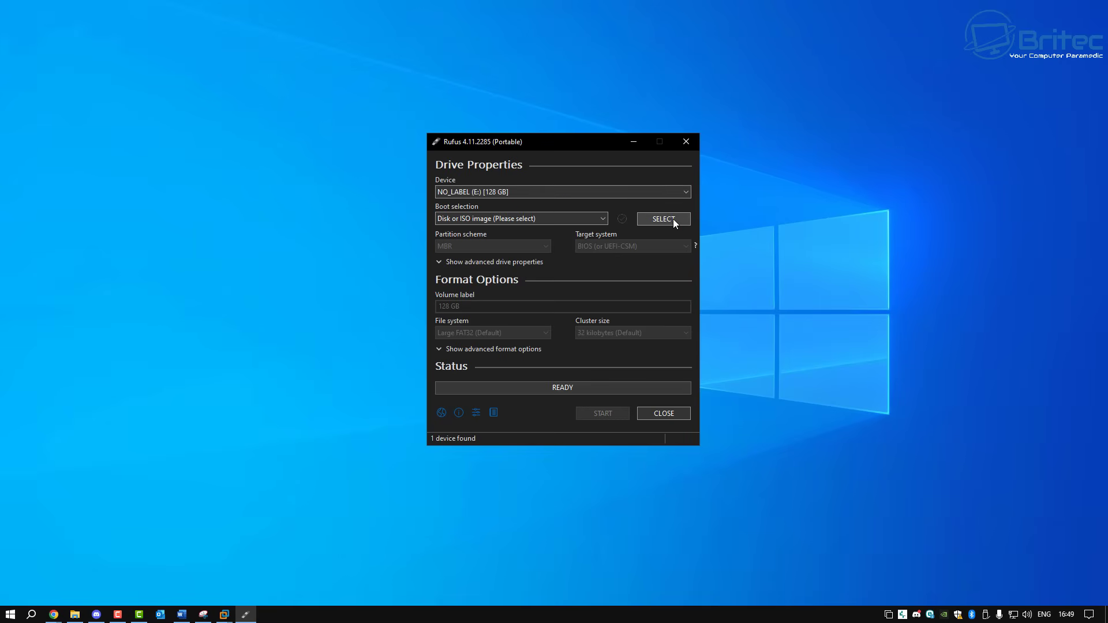
- Load HBCD_PE_x64.iso from Downloads as the boot image and start writing to the 128 GB drive
left_click(673, 220)
left_click_drag(701, 160, 564, 156)
left_click(464, 304)
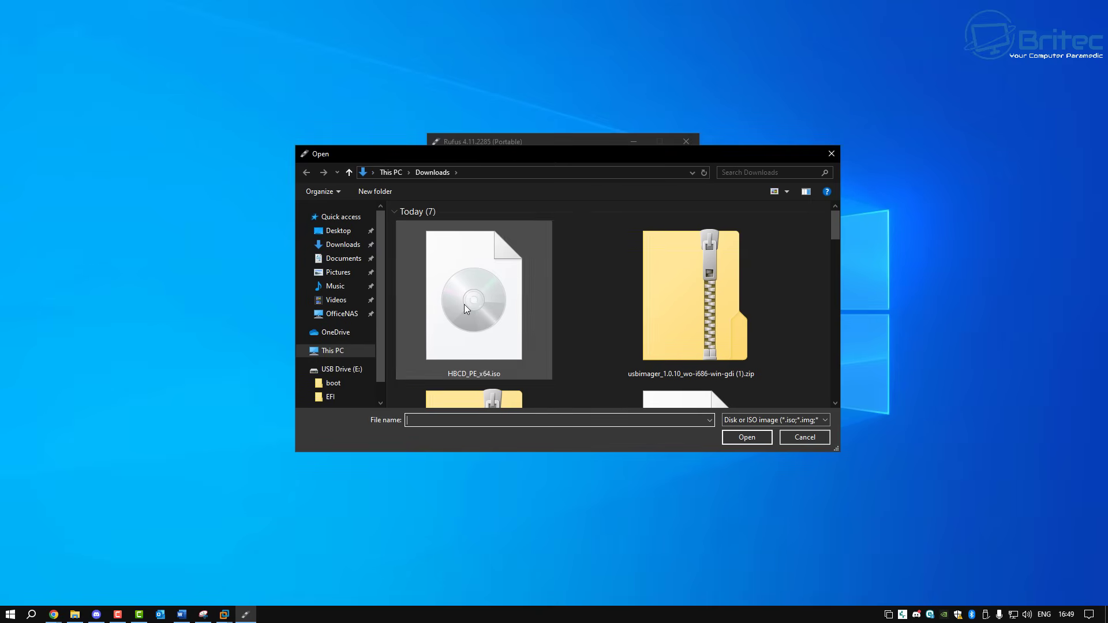
left_click(747, 438)
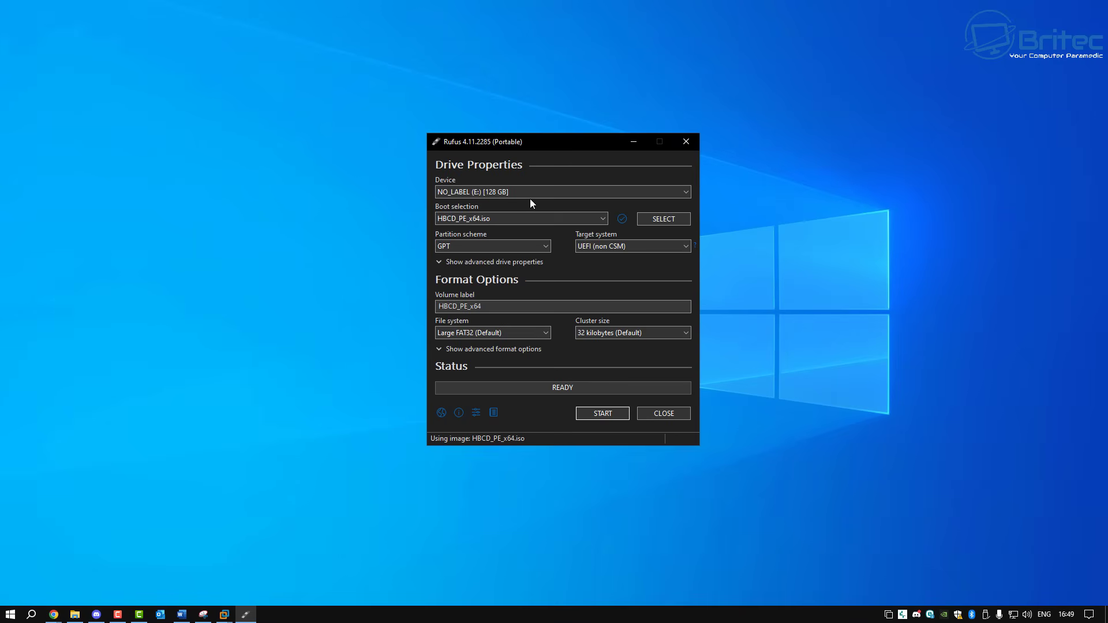
left_click(612, 415)
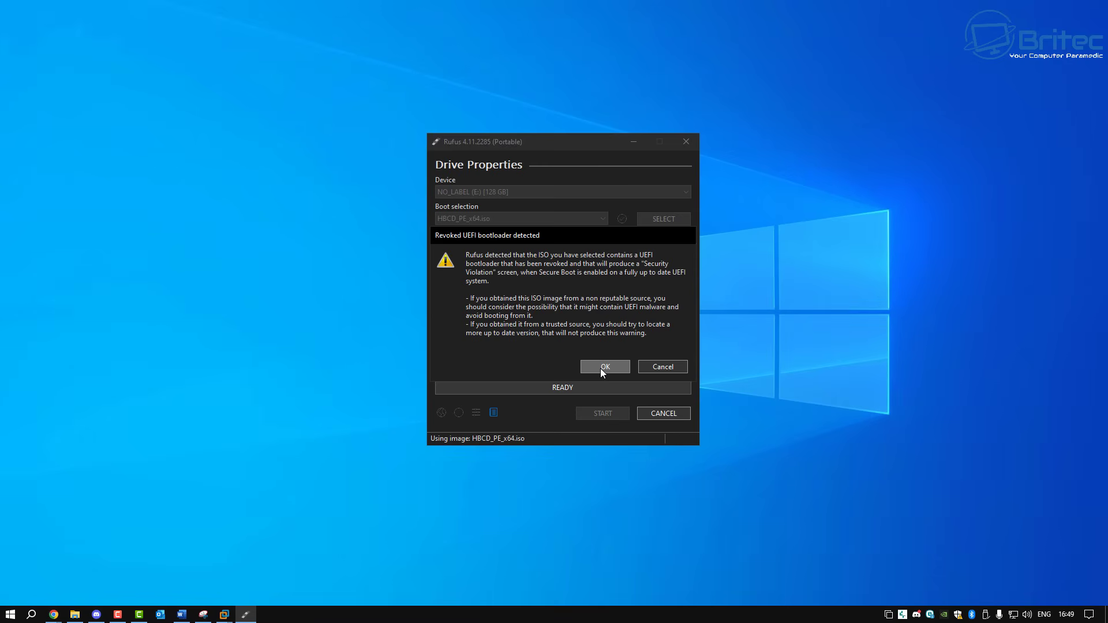
- Cancel the revoked UEFI bootloader warning and set the partition scheme to MBR
left_click(675, 369)
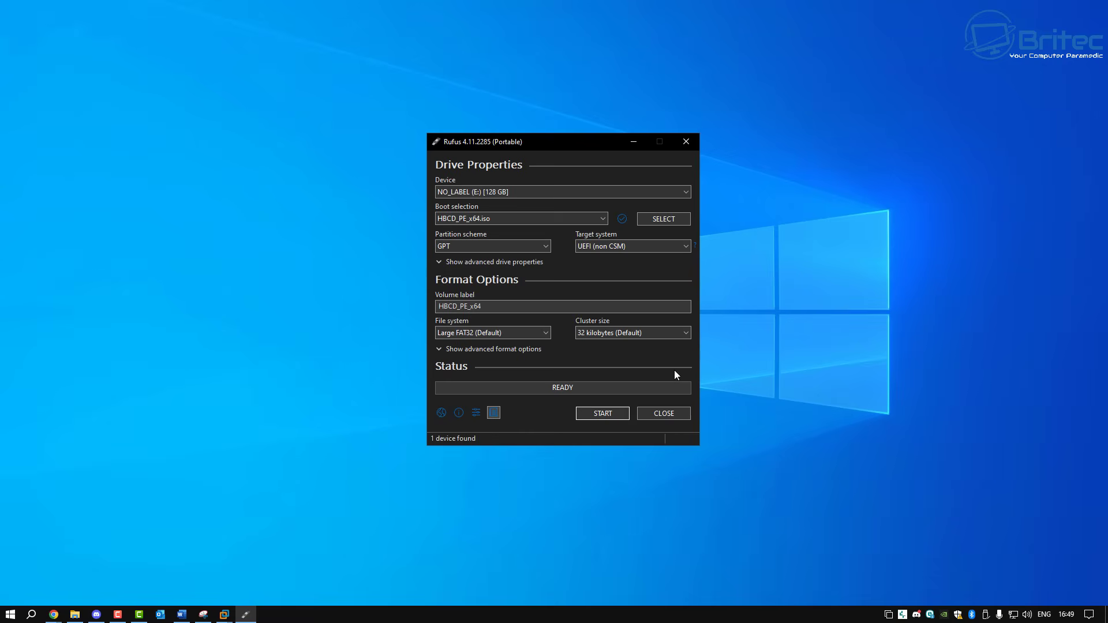
left_click(490, 249)
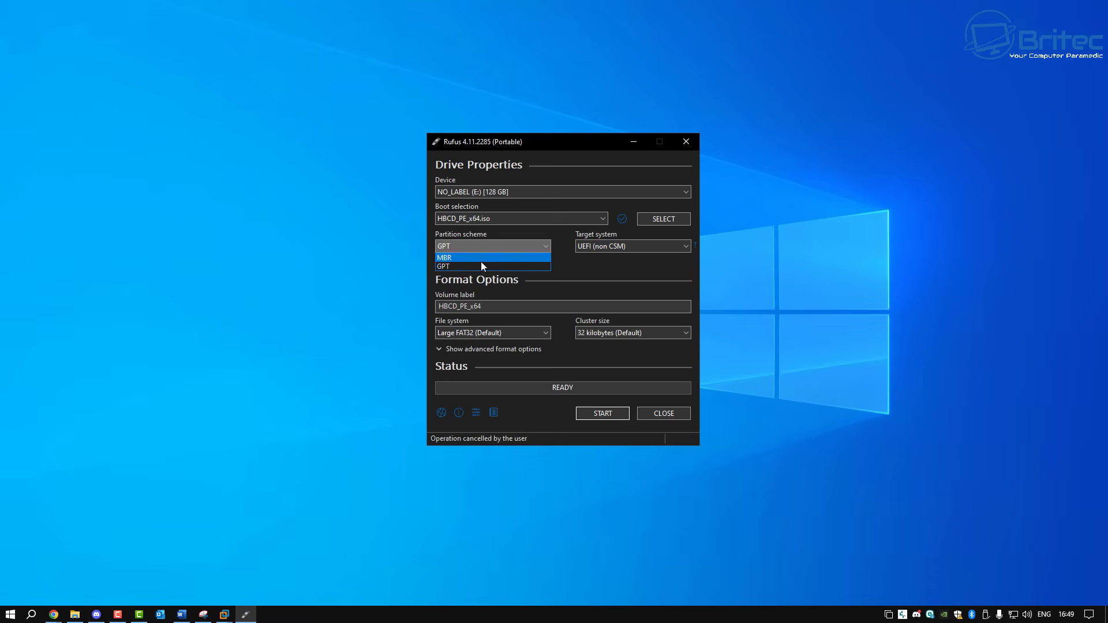
left_click(481, 258)
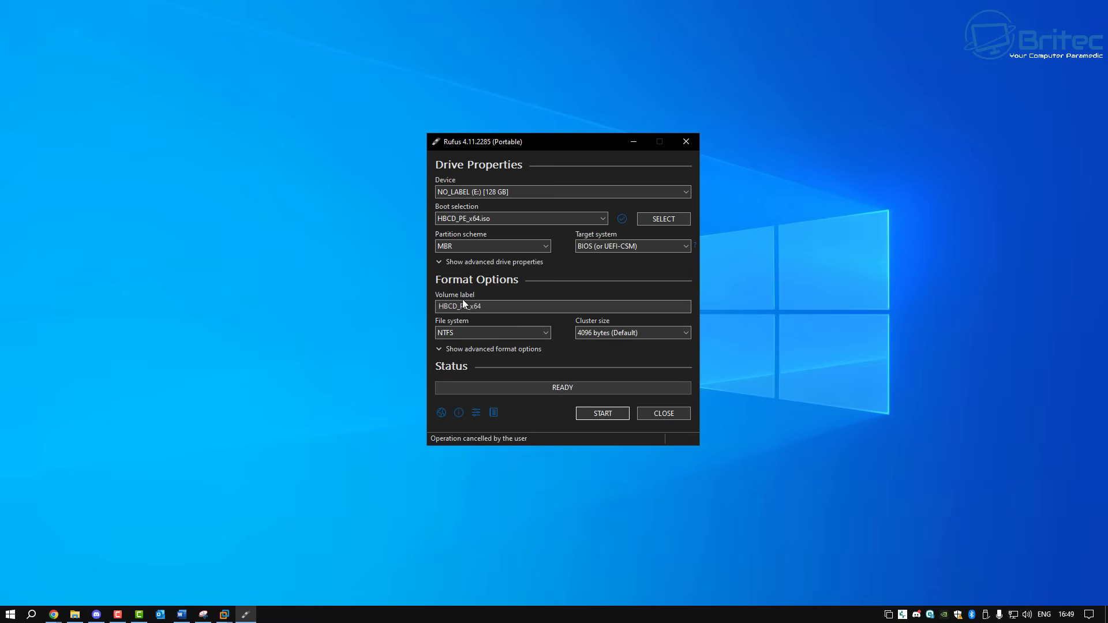
- Start the write, accept the bootloader and data-erase warnings, and dismiss the ESET notification
left_click(609, 413)
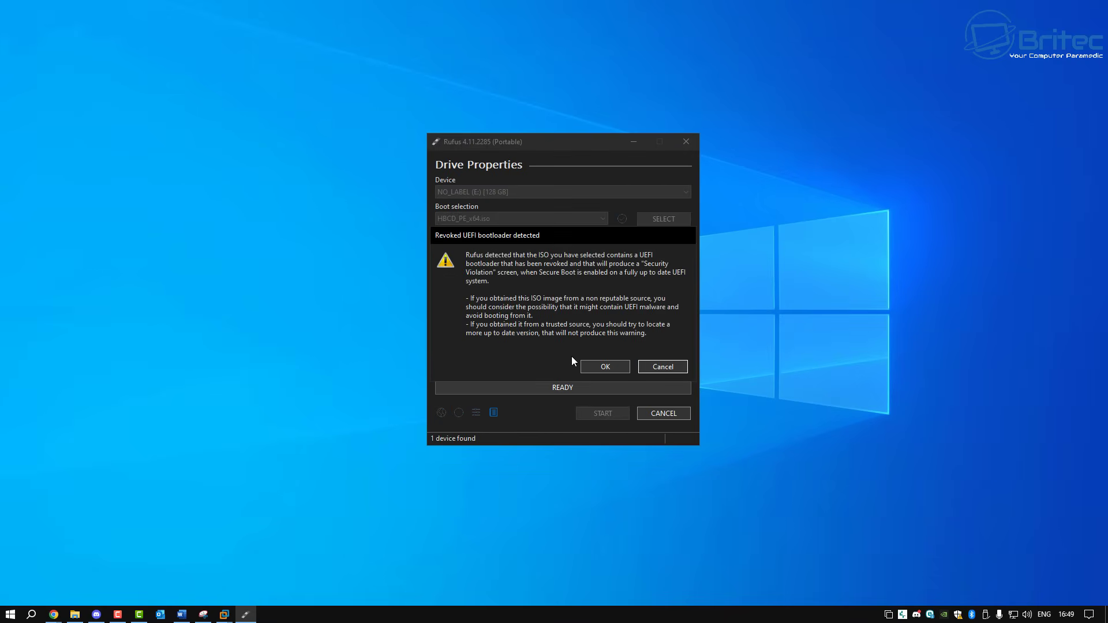
left_click(610, 370)
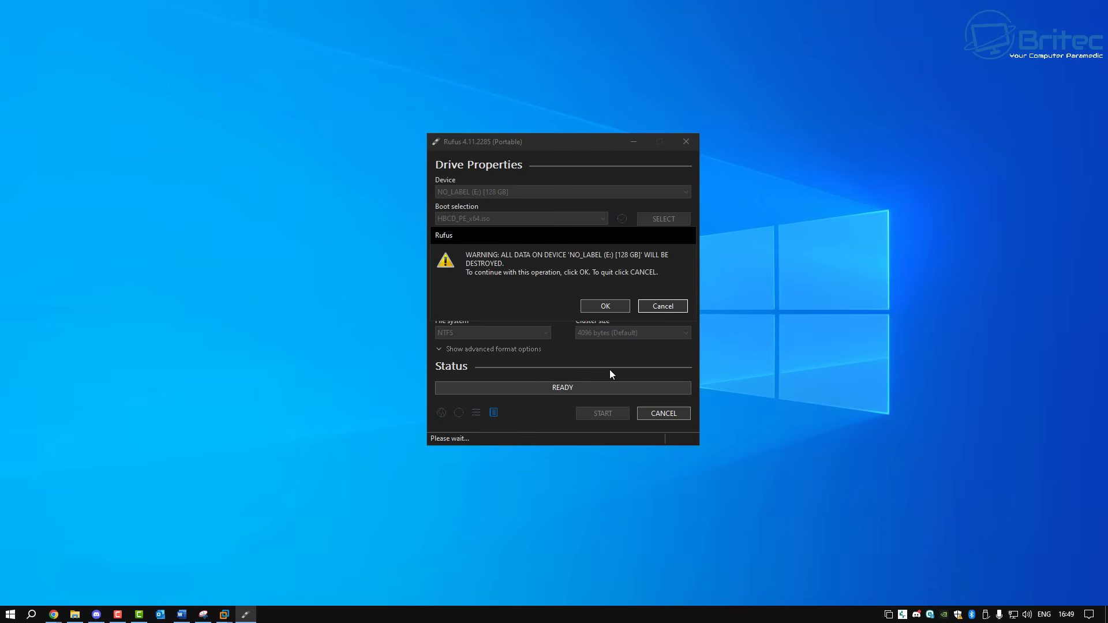
left_click(597, 306)
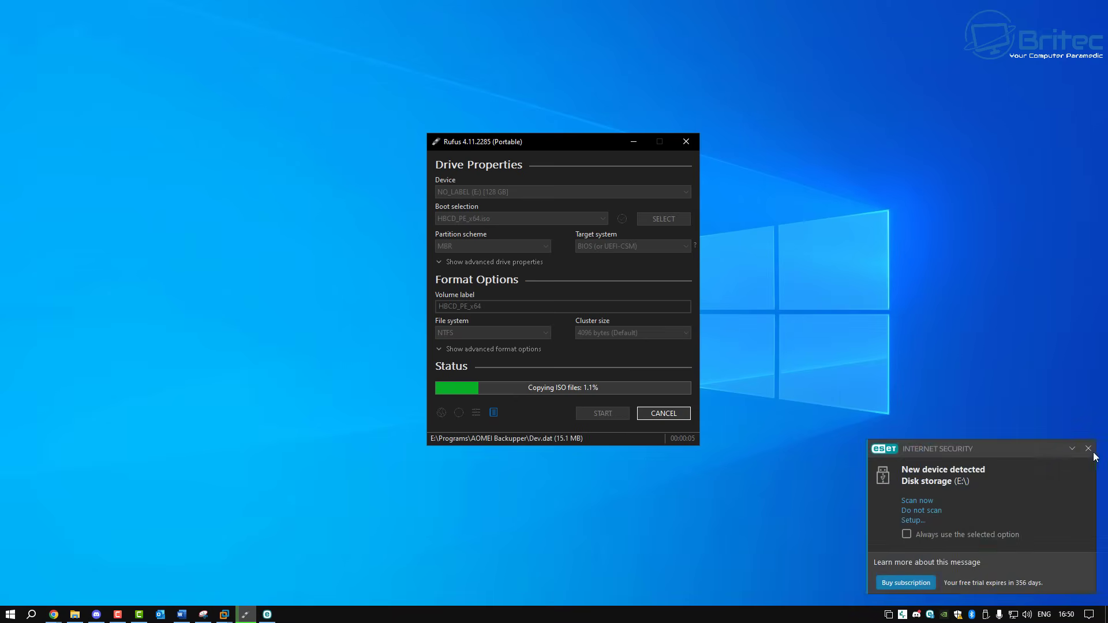
left_click(1088, 449)
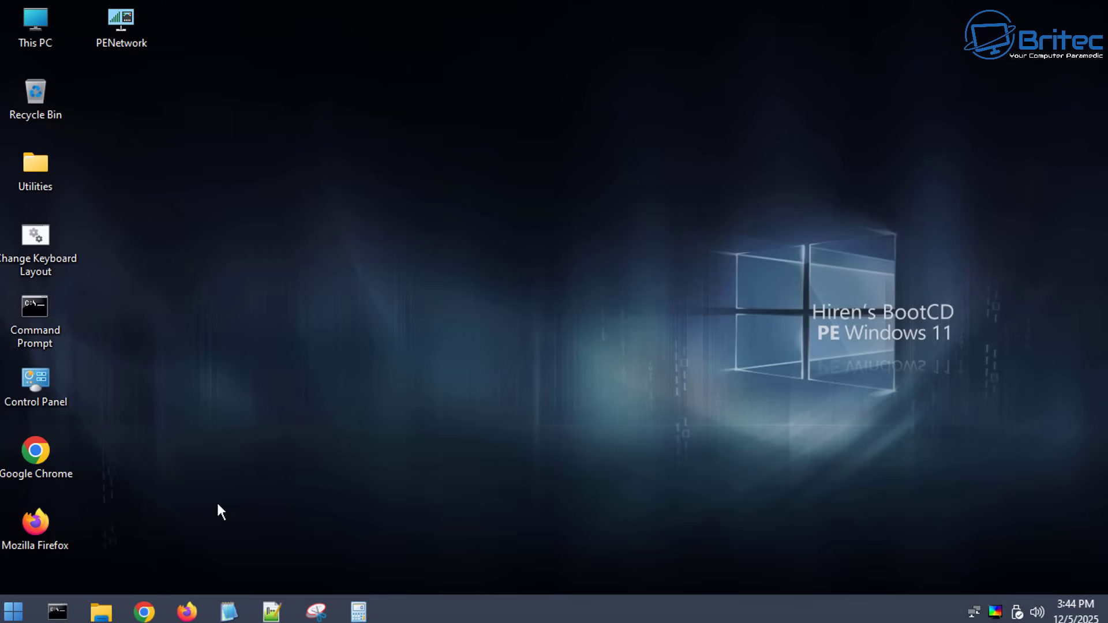
- Browse Start > All Programs to Security > Passwords, showing Lazesoft Password Recovery, NT Password Edit and Windows Login Unlocker
left_click(19, 610)
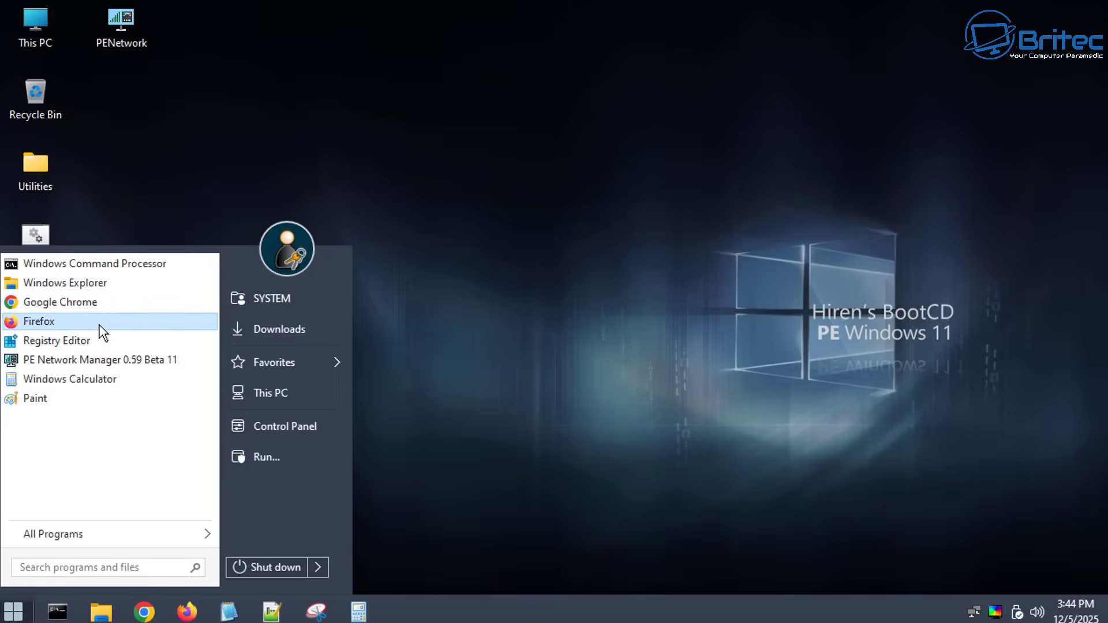
left_click(61, 530)
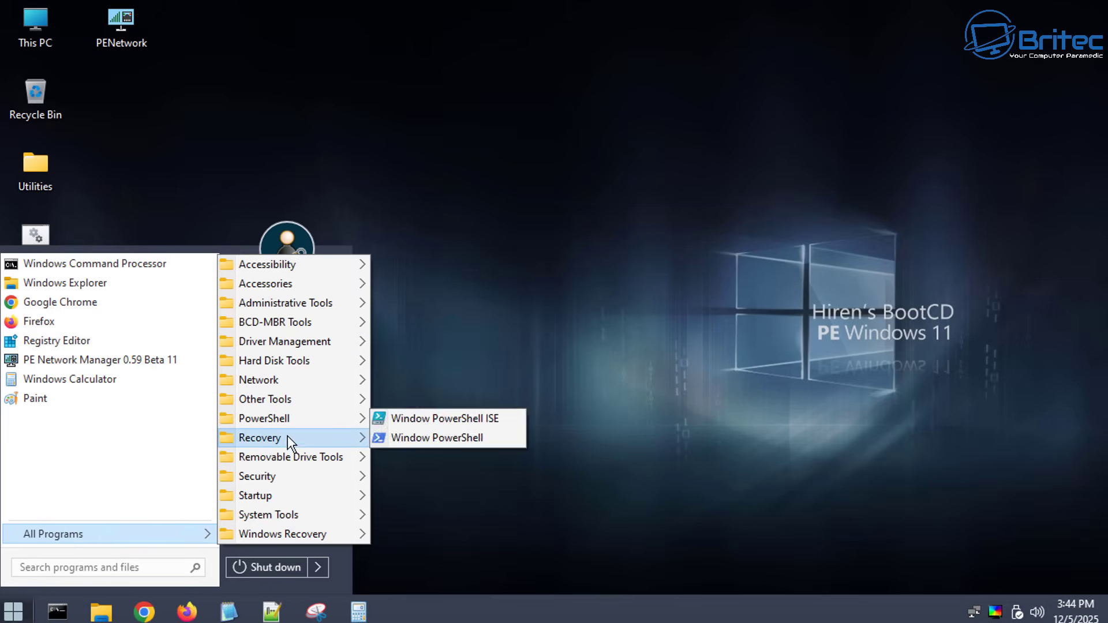
mouse_move(288, 437)
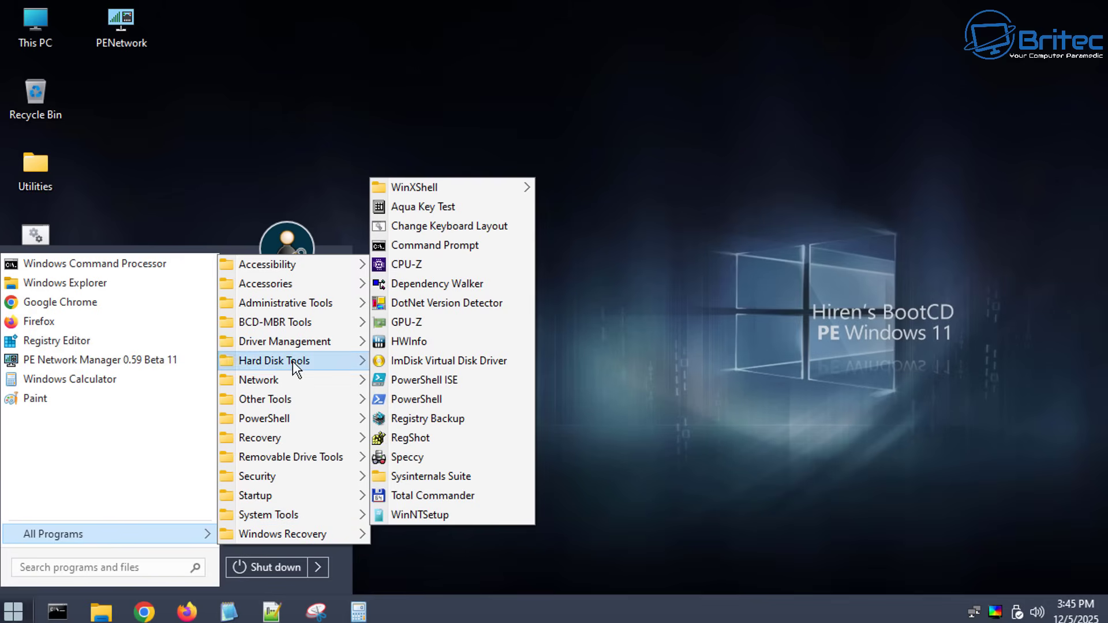
mouse_move(293, 361)
mouse_move(297, 327)
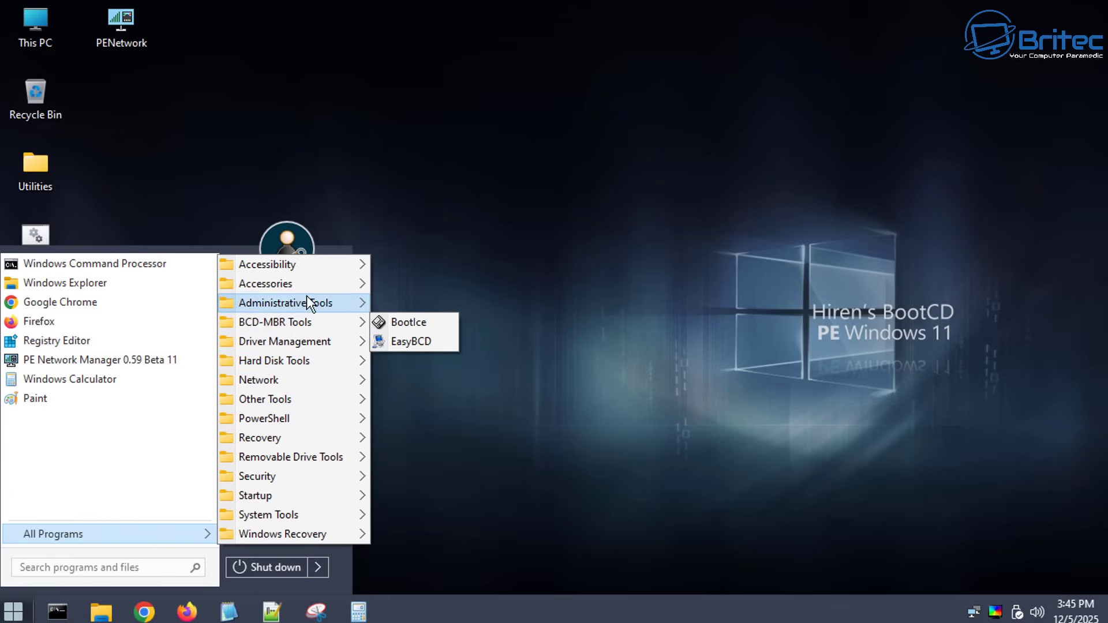
mouse_move(307, 295)
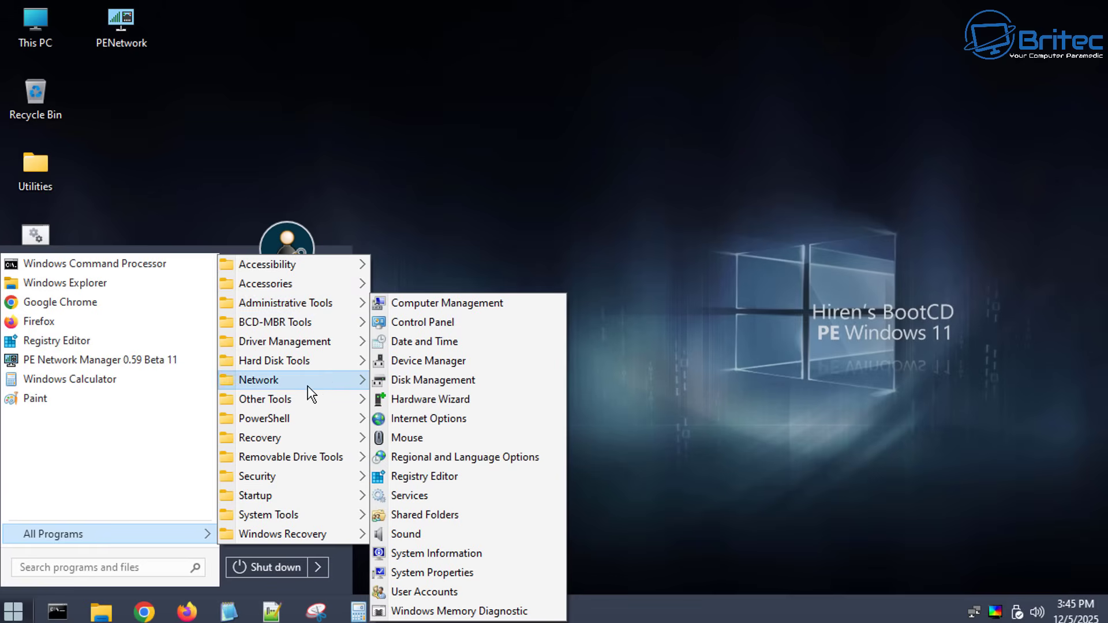
mouse_move(308, 386)
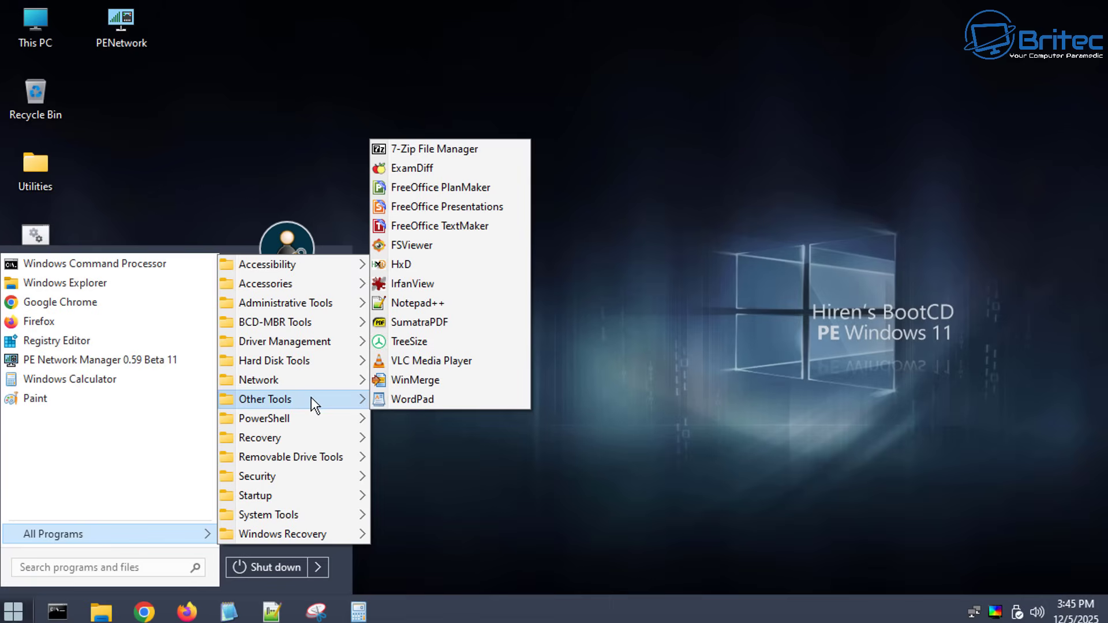
mouse_move(309, 475)
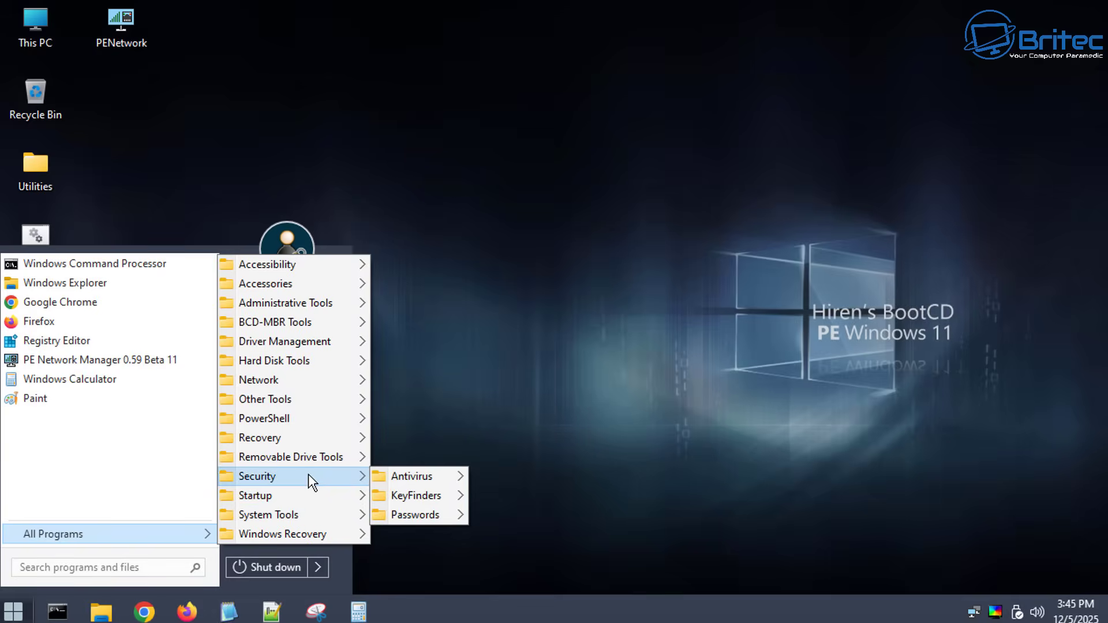
mouse_move(437, 515)
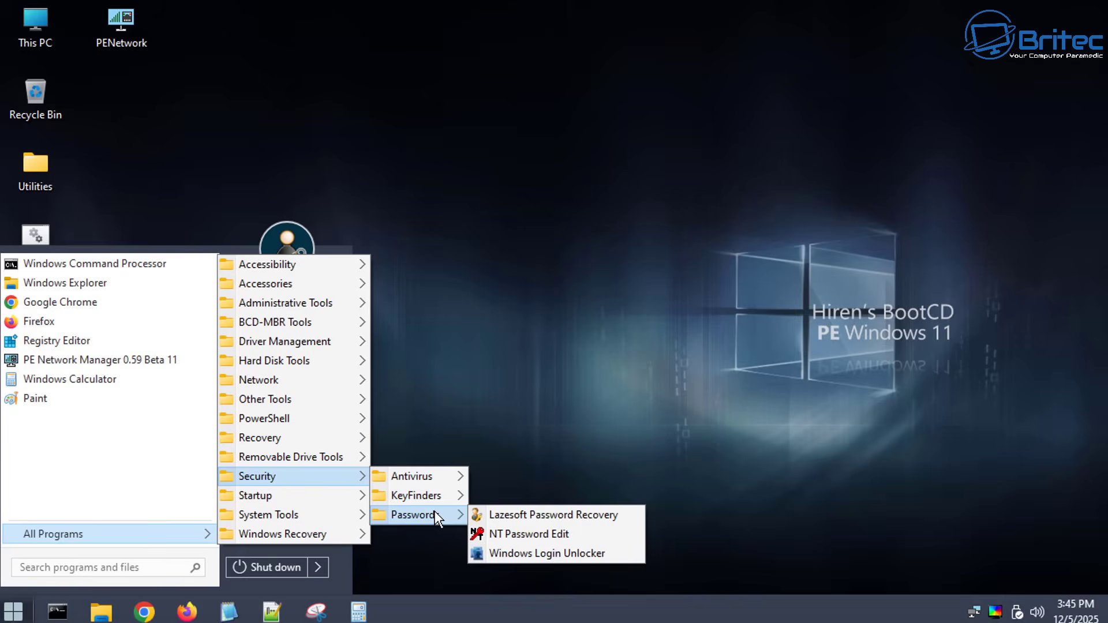
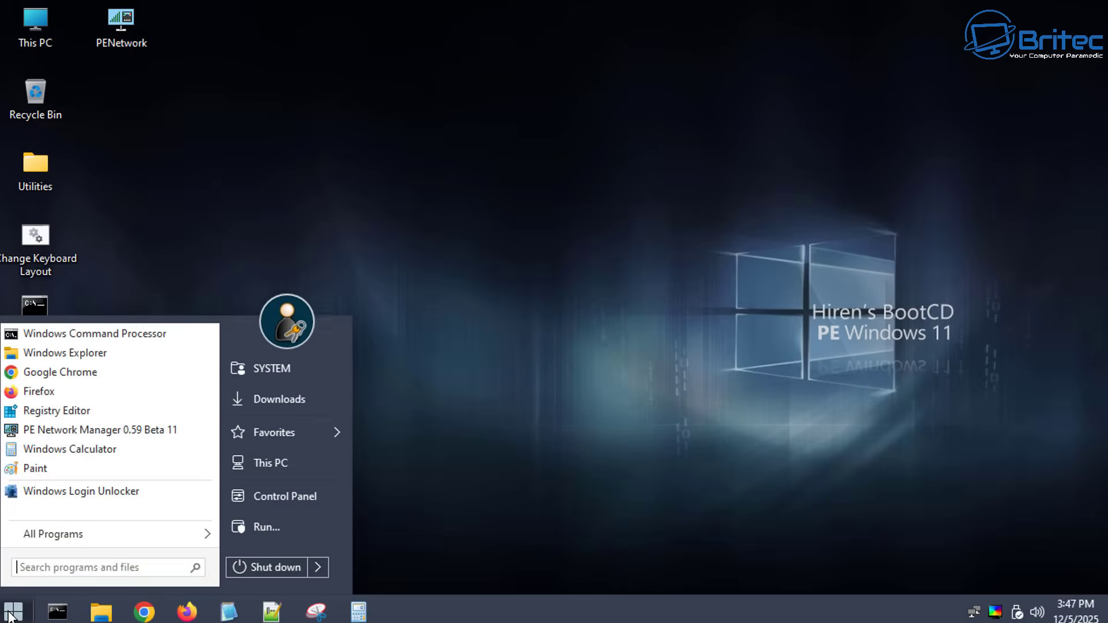
- Restart from the Start menu's power options to leave Hiren's BootCD PE and boot Windows 11
left_click(324, 570)
left_click(348, 568)
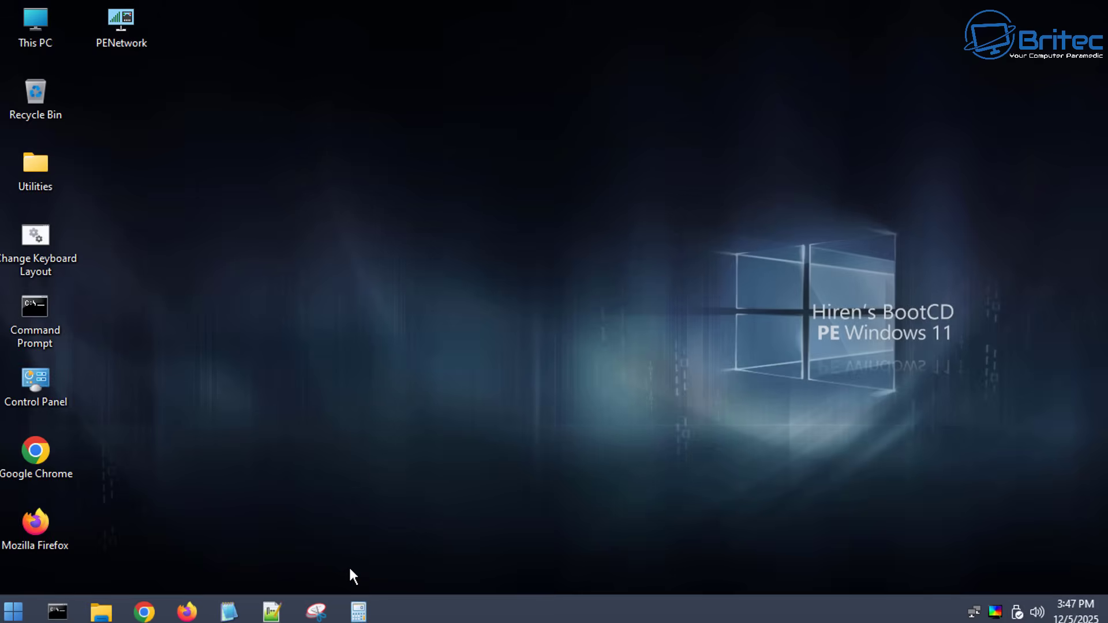
left_click(8, 616)
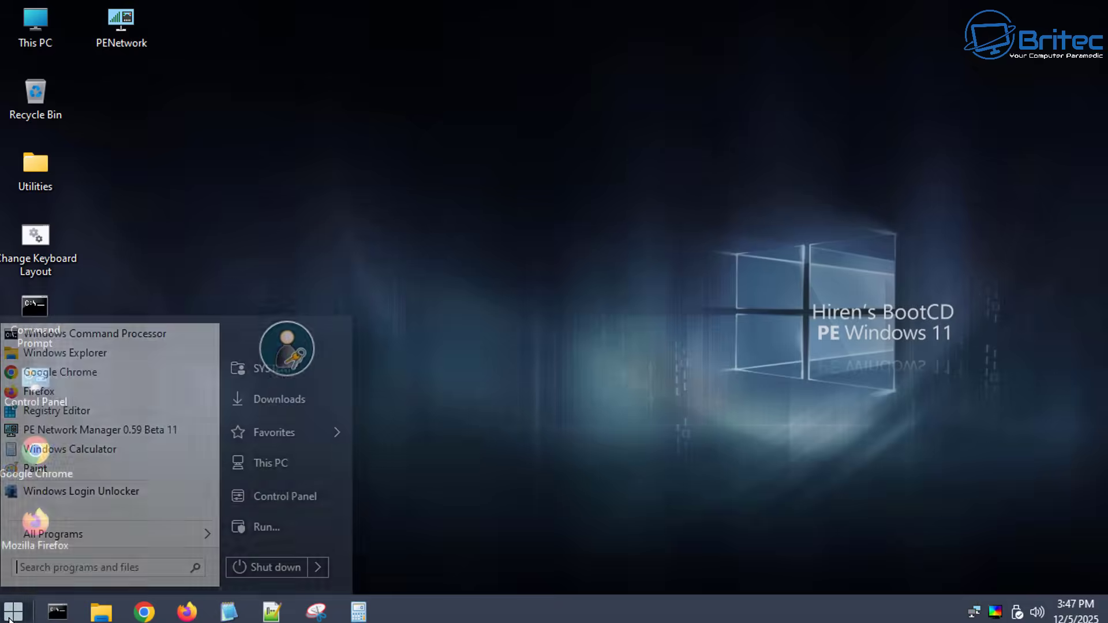
mouse_move(311, 566)
left_click(375, 565)
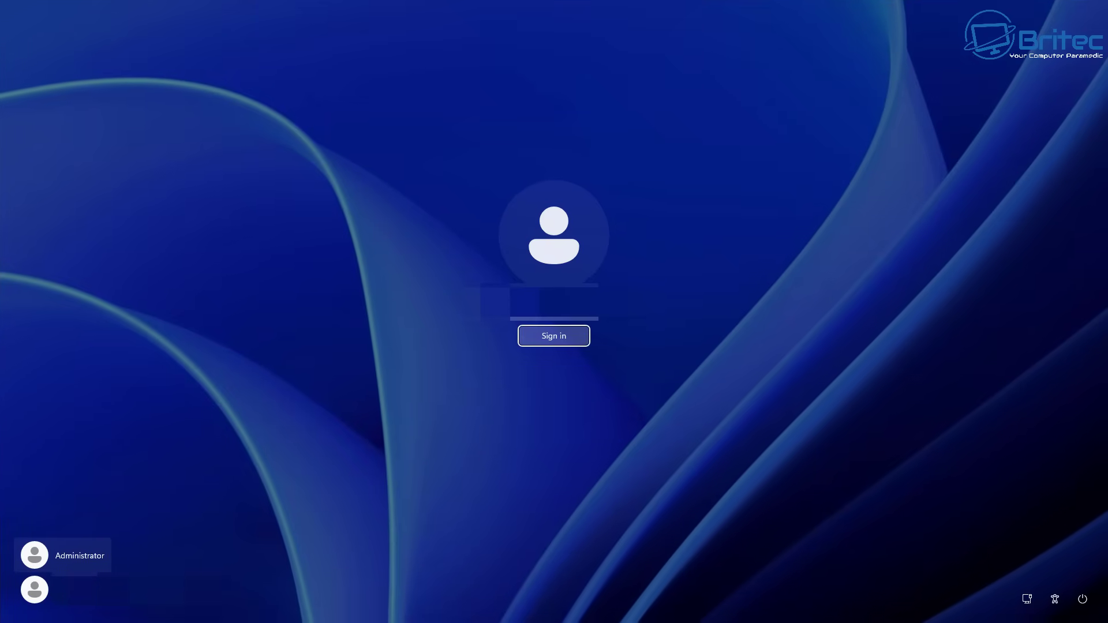
- Choose the second user tile and sign in without a password
left_click(35, 589)
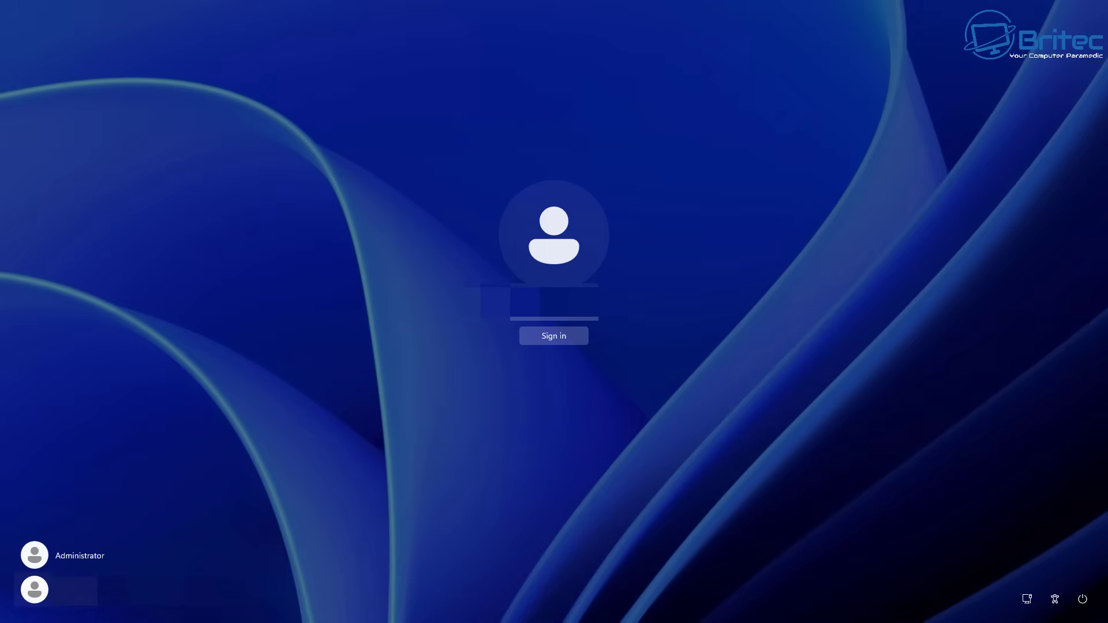
left_click(574, 342)
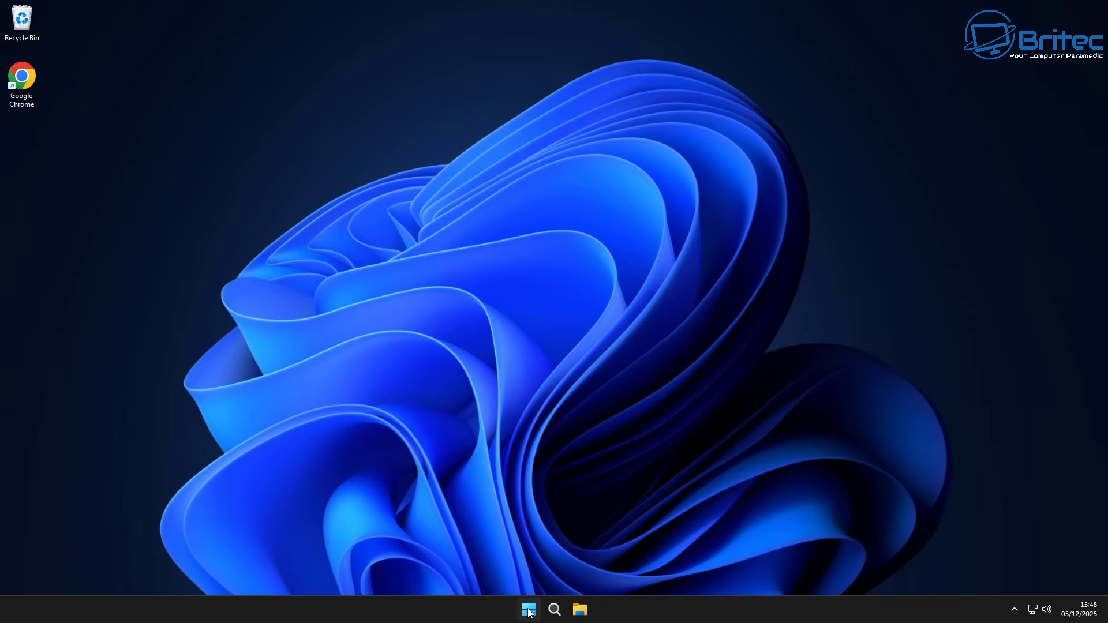
- Open Settings with Win+I and go to Accounts > Your info
key("super+i")
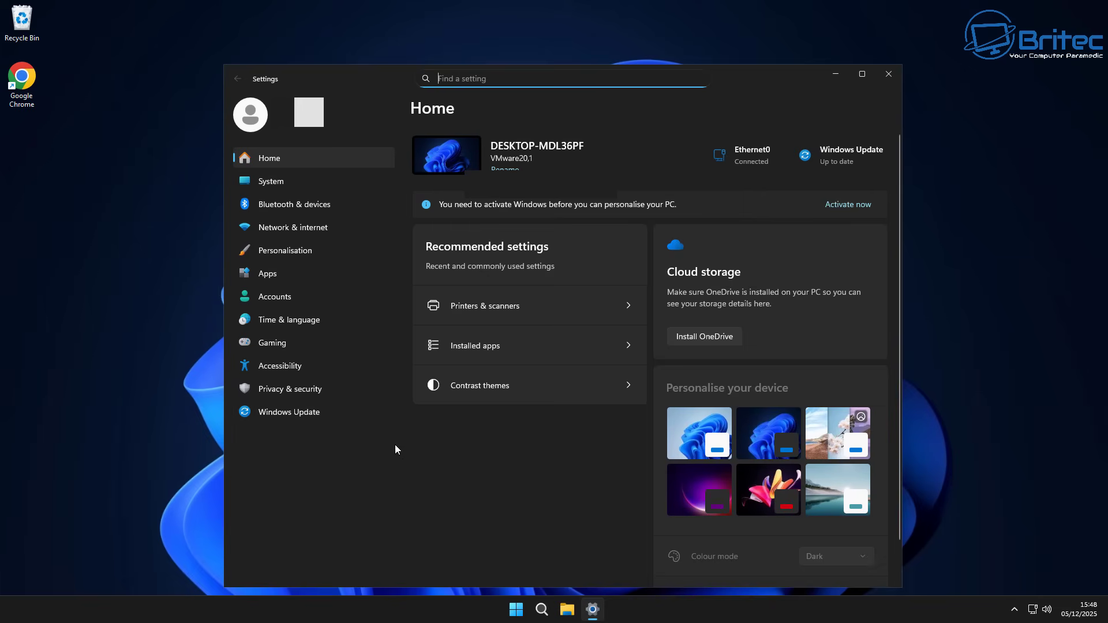
left_click(275, 295)
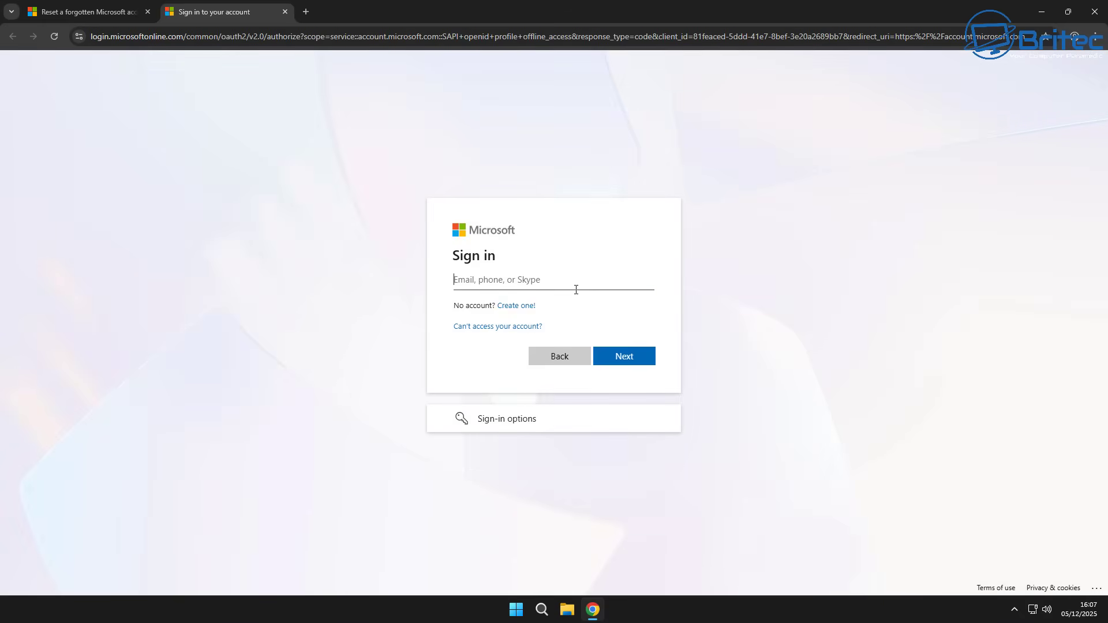
- Close the Microsoft sign-in tabs, including Change password, and scroll the help article to the reset option
left_click(284, 12)
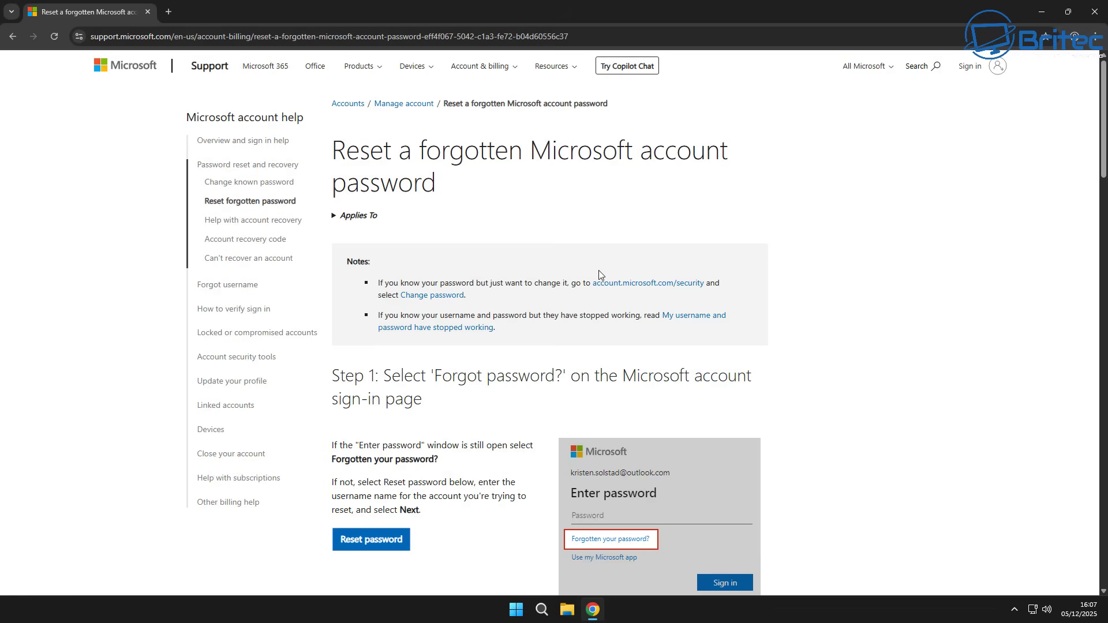
left_click(432, 300)
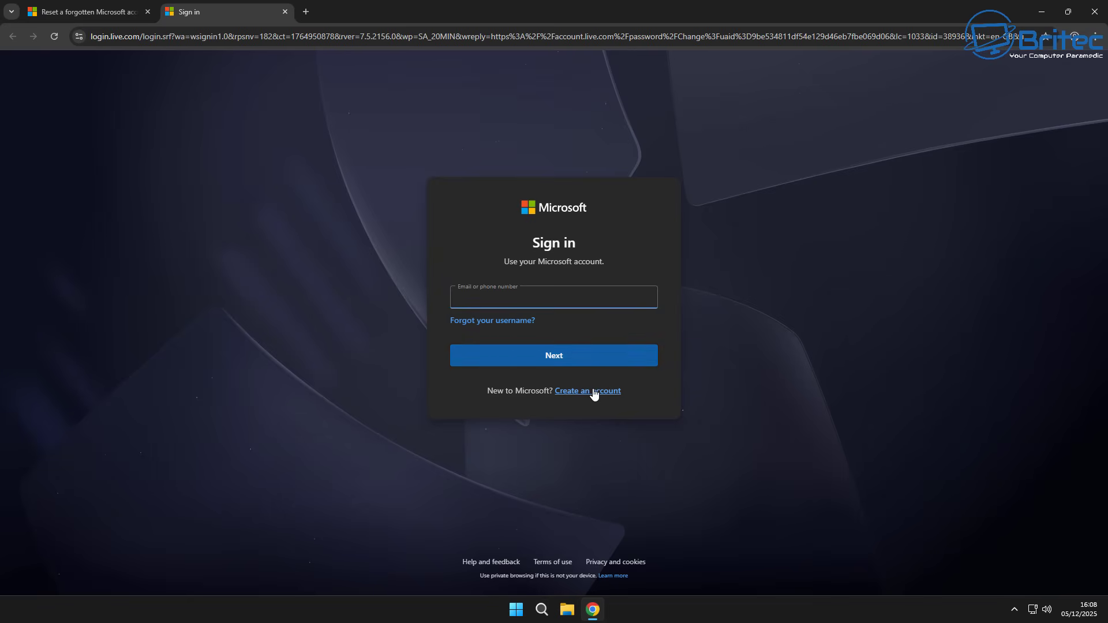
left_click(284, 12)
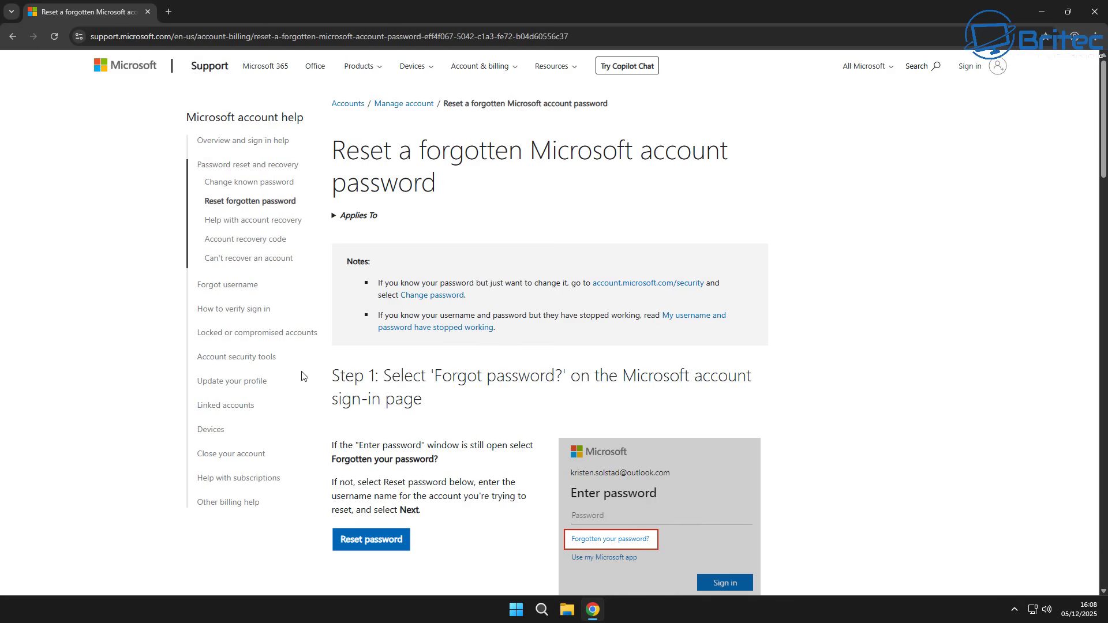
scroll(302, 378, "down", 1)
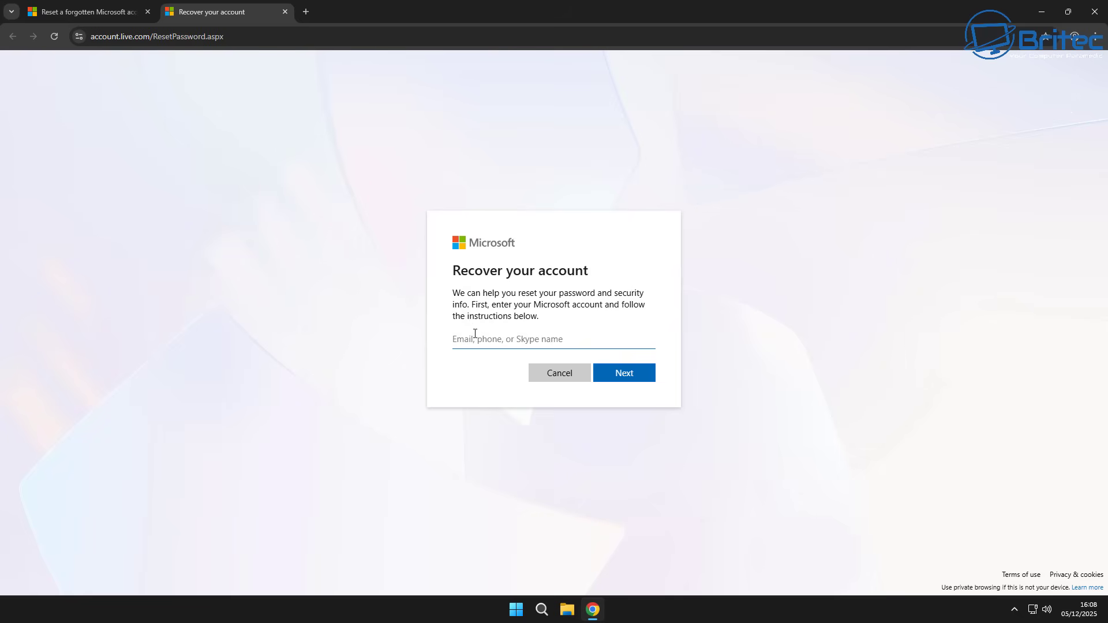
- Paste the Microsoft account e-mail address into the recovery form and submit it
left_click(512, 341)
key("ctrl+v")
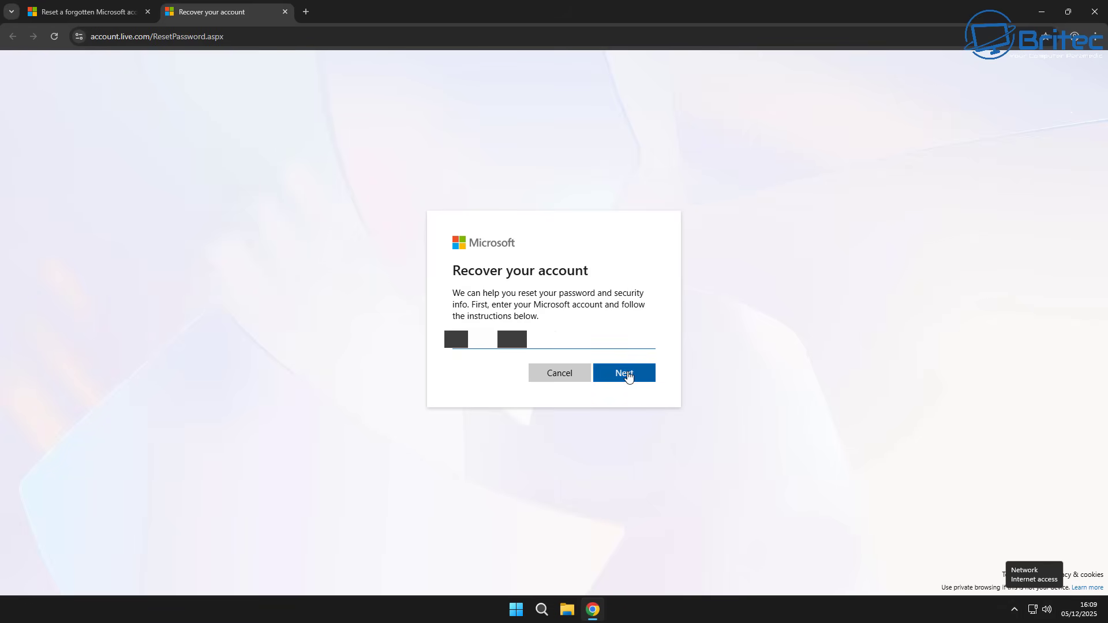
left_click(629, 376)
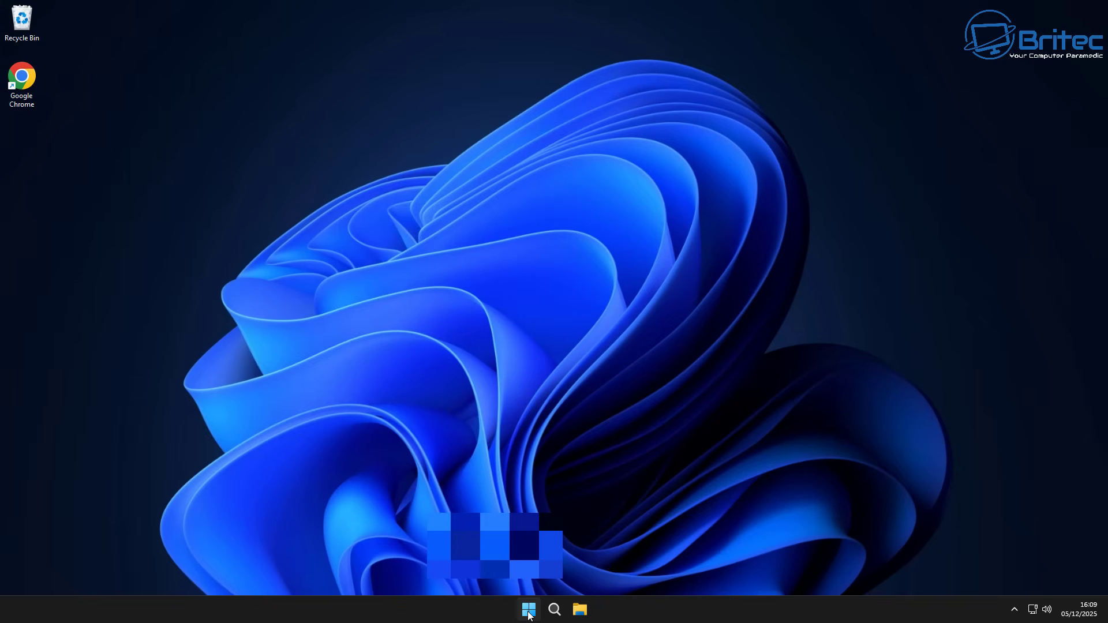
- Sign out through the Start menu's account options, then sign back in from the lock screen
left_click(528, 612)
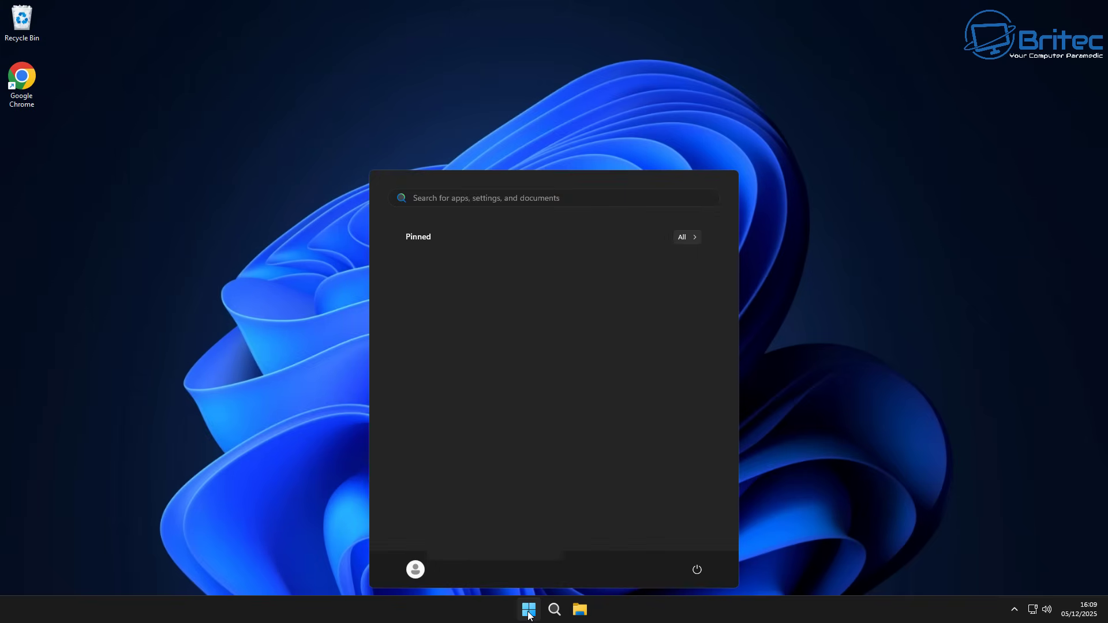
left_click(416, 570)
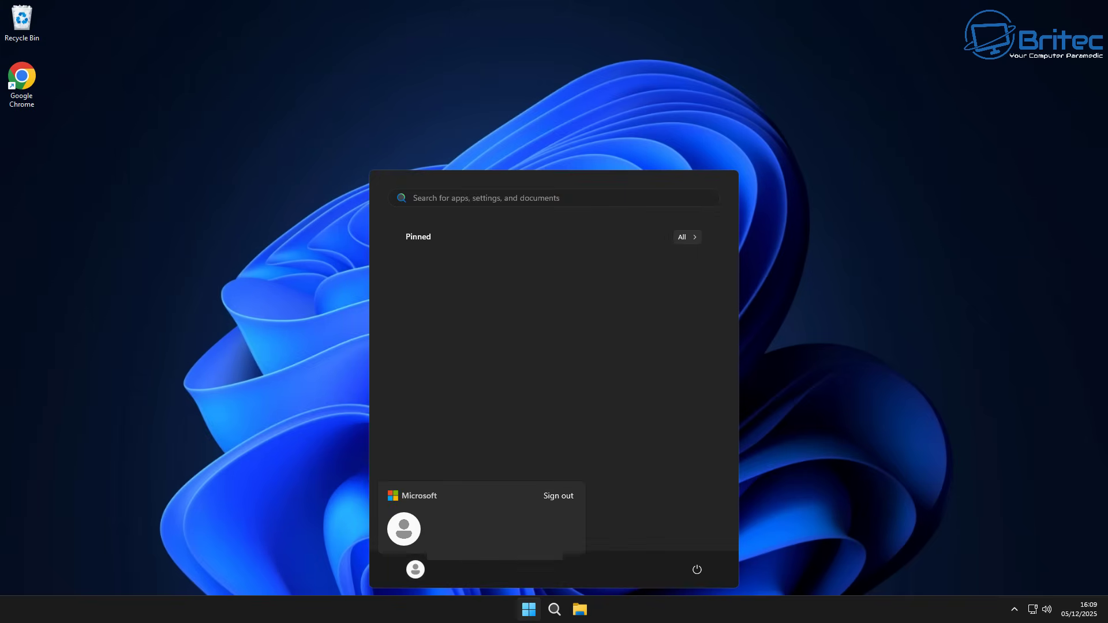
left_click(556, 499)
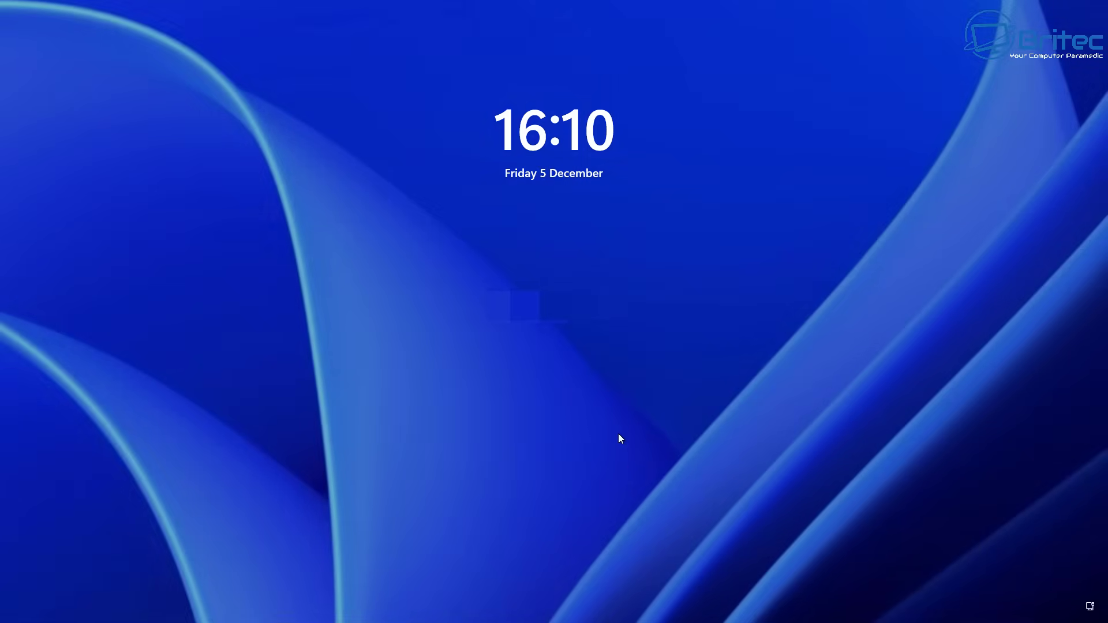
left_click(608, 430)
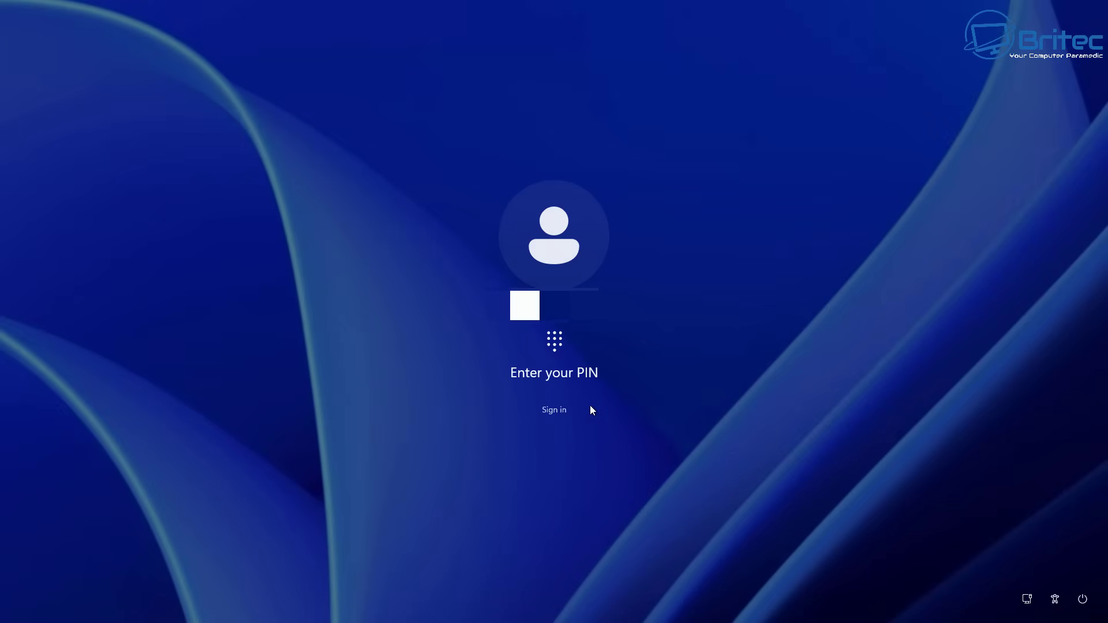
left_click(553, 411)
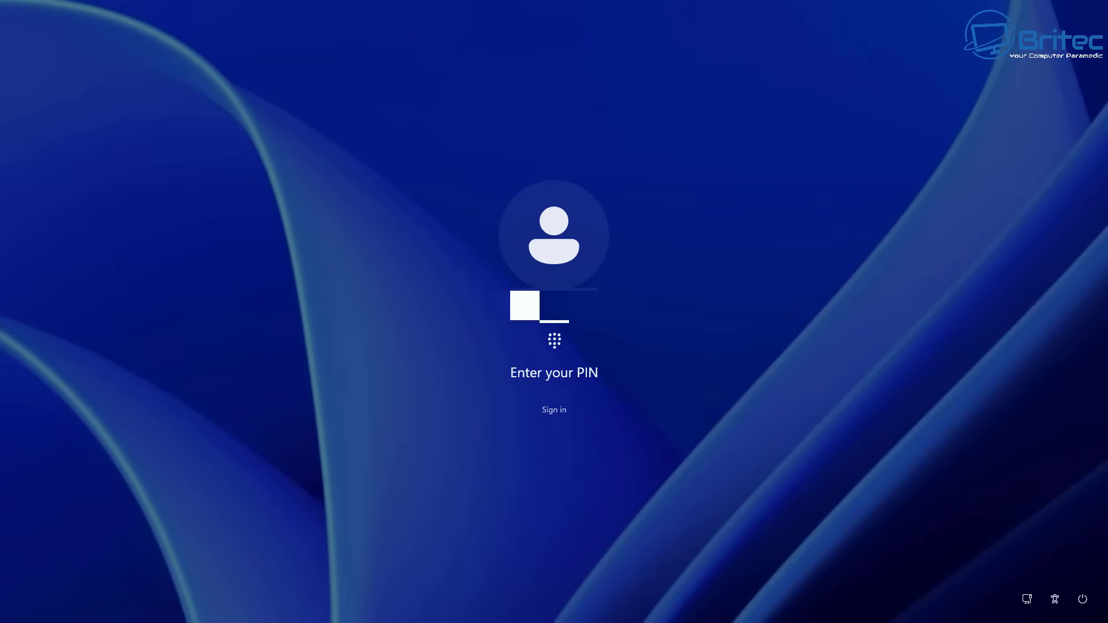